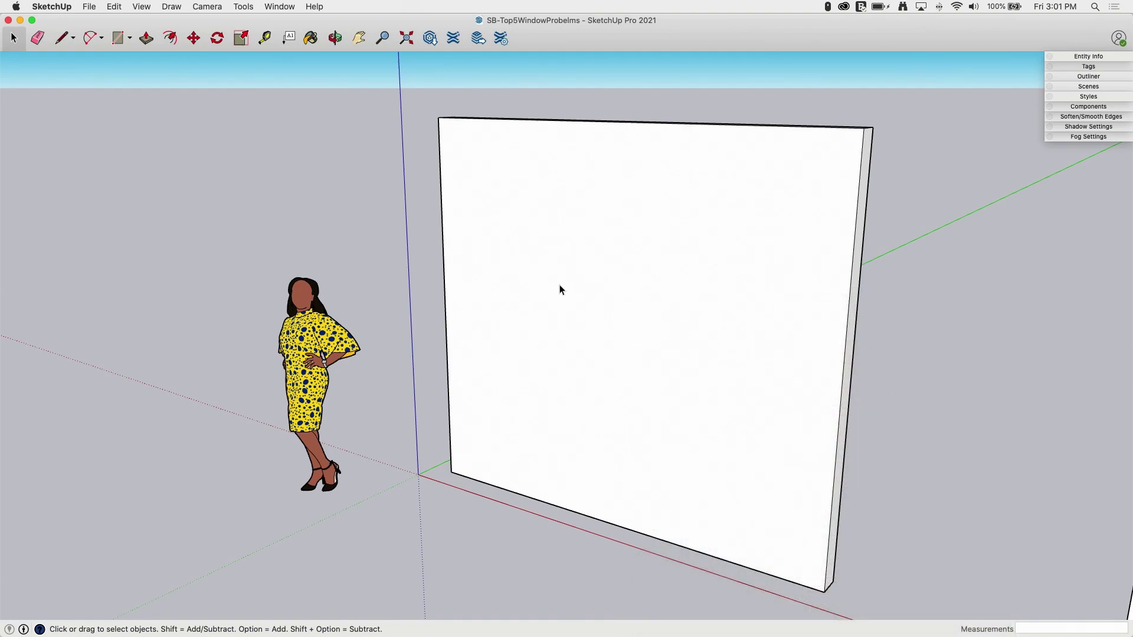
# Draw a window rectangle near the middle of the first wall's front face.
pyautogui.moveTo(476, 221); pyautogui.dragTo(563, 277, button='middle')
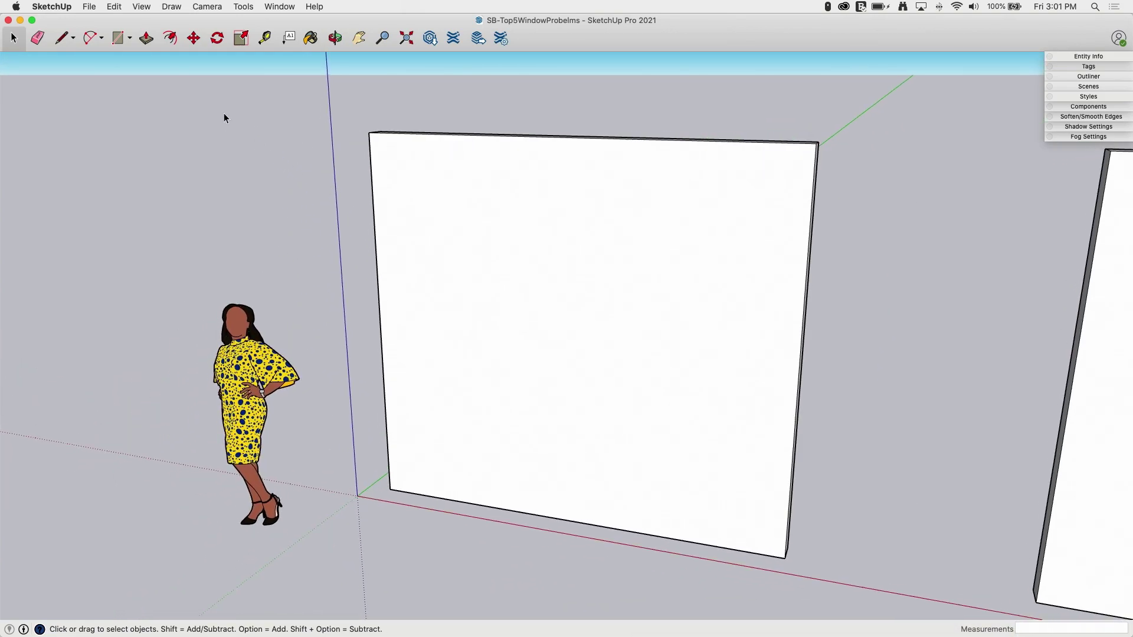
pyautogui.click(121, 42)
pyautogui.click(500, 229)
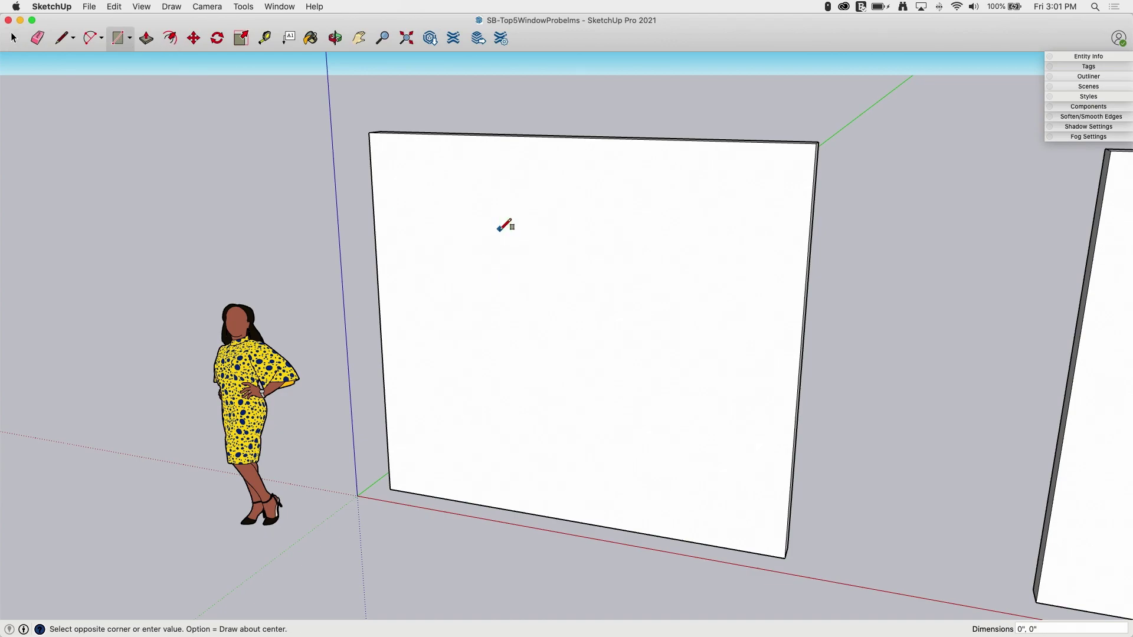
pyautogui.click(648, 370)
# Push the rectangle 6" through the first wall with Push/Pull to cut the window opening.
pyautogui.moveTo(582, 310); pyautogui.dragTo(363, 137, button='middle')
pyautogui.click(146, 41)
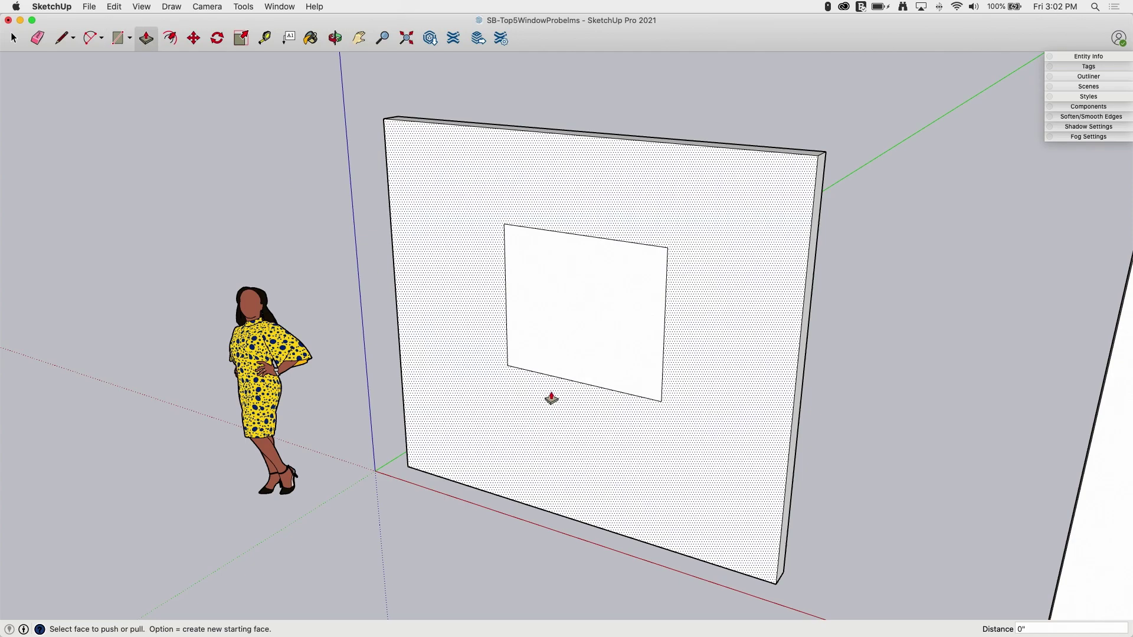
pyautogui.moveTo(543, 331); pyautogui.dragTo(553, 317)
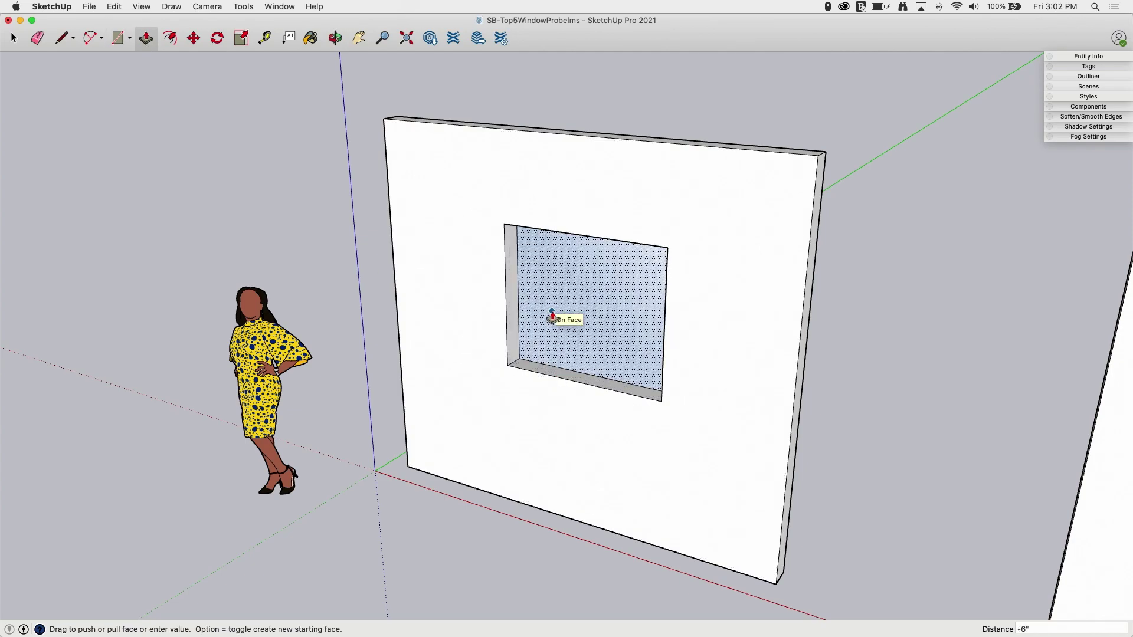
pyautogui.click(552, 318)
pyautogui.moveTo(608, 333); pyautogui.dragTo(845, 336, button='middle')
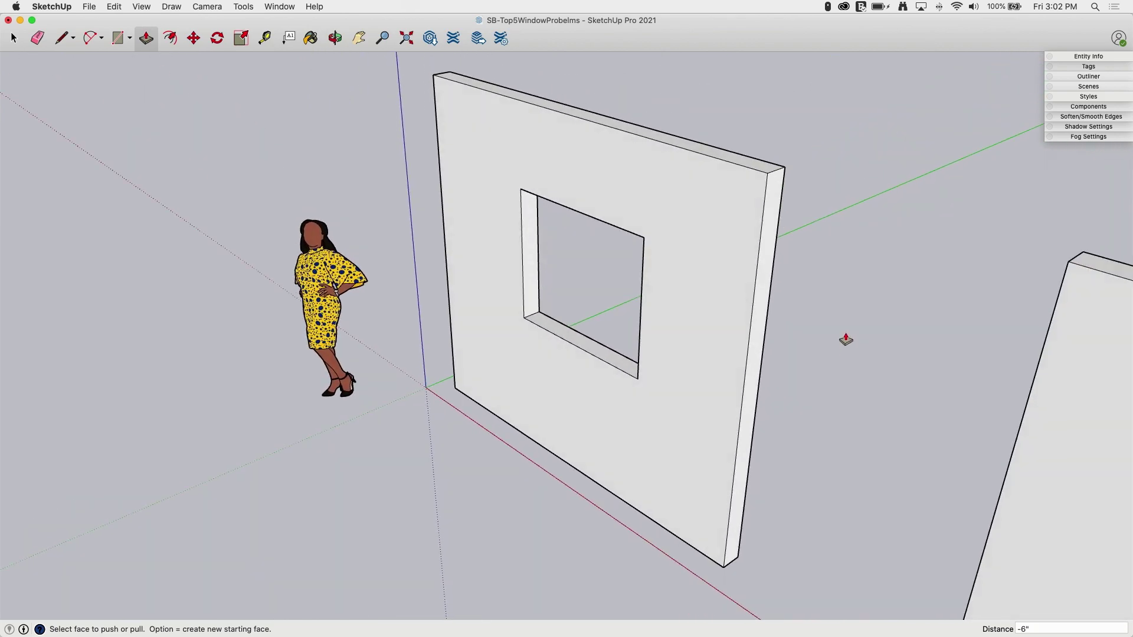
pyautogui.press('space')
pyautogui.press('super+shift+e')
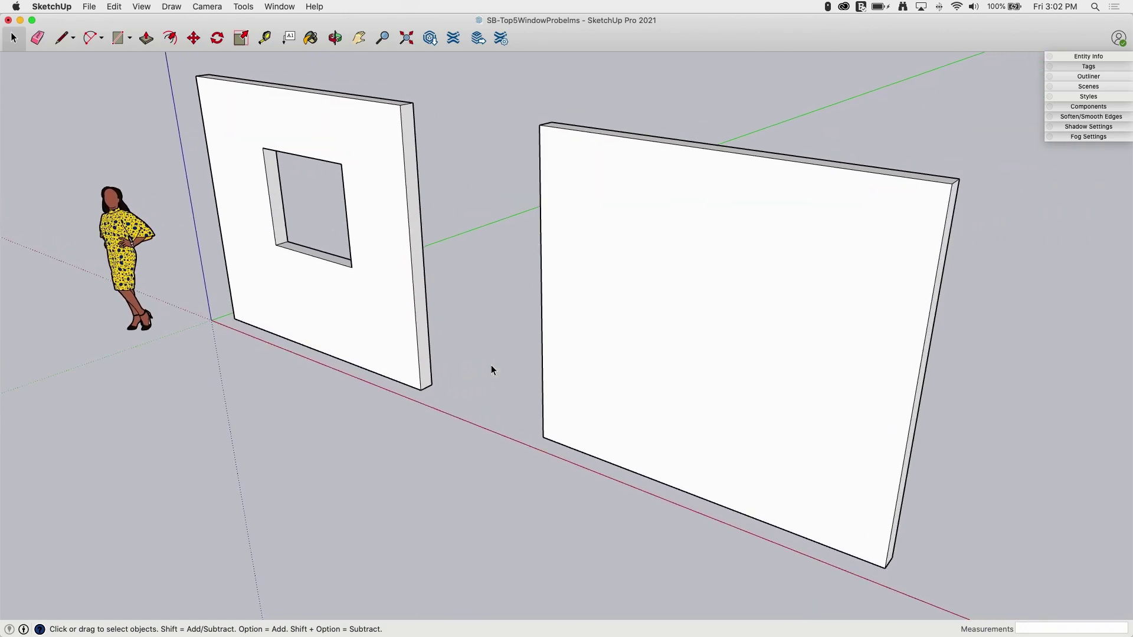
# Draw a rectangle about 3' 7 3/8" by 3' 1 7/8" over the second wall's face without opening its group.
pyautogui.click(116, 42)
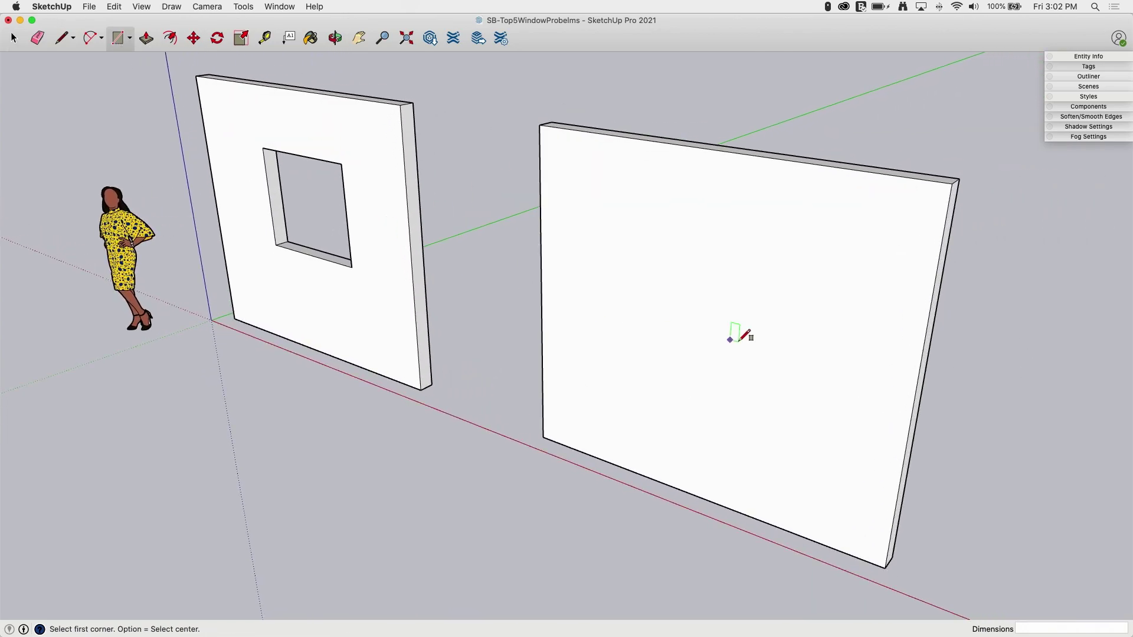
pyautogui.click(642, 223)
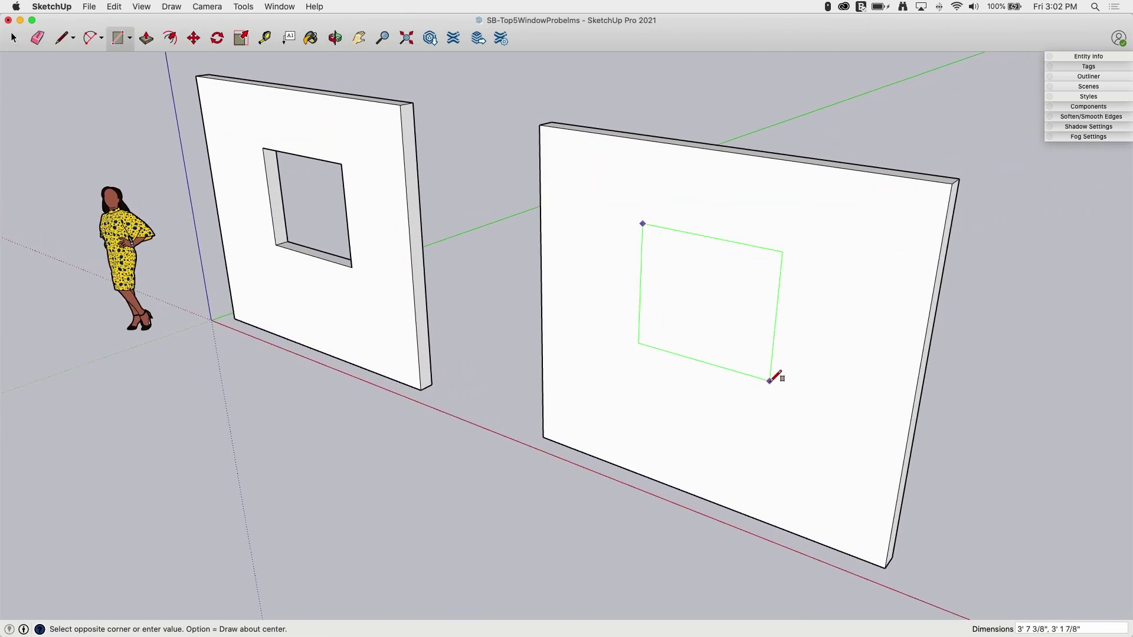
pyautogui.click(771, 382)
# Try to push the loose rectangle through the second wall with Push/Pull and inspect it from several angles.
pyautogui.click(147, 39)
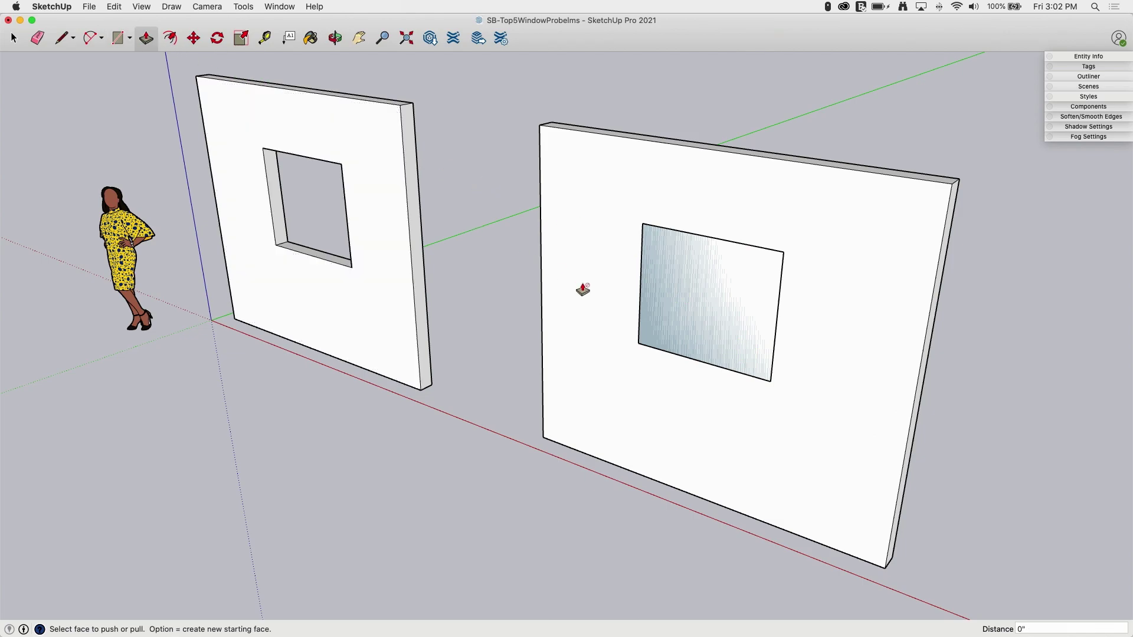
pyautogui.click(702, 319)
pyautogui.moveTo(725, 311); pyautogui.dragTo(713, 289, button='middle')
pyautogui.click(718, 222)
pyautogui.moveTo(717, 223); pyautogui.dragTo(732, 355, button='middle')
pyautogui.press('space')
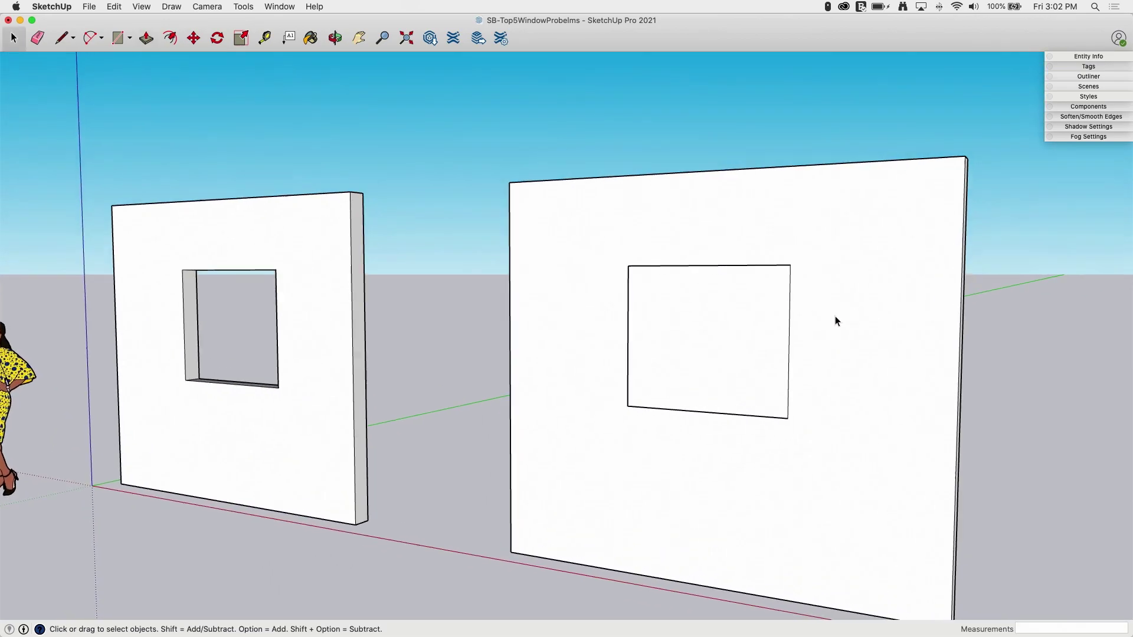
pyautogui.click(696, 340)
pyautogui.scroll(-3, 696, 338)
pyautogui.moveTo(695, 339); pyautogui.dragTo(615, 295, button='middle')
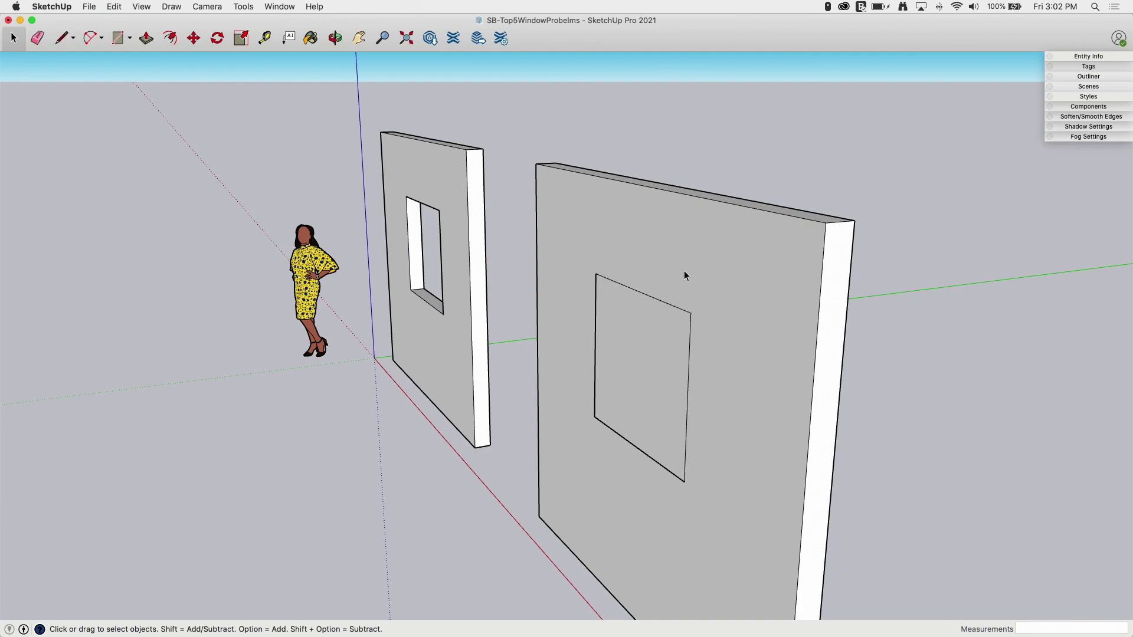
# Undo the last change to the loose rectangle and delete it from the second wall.
pyautogui.press('super+z')
pyautogui.moveTo(688, 257); pyautogui.dragTo(560, 348, button='middle')
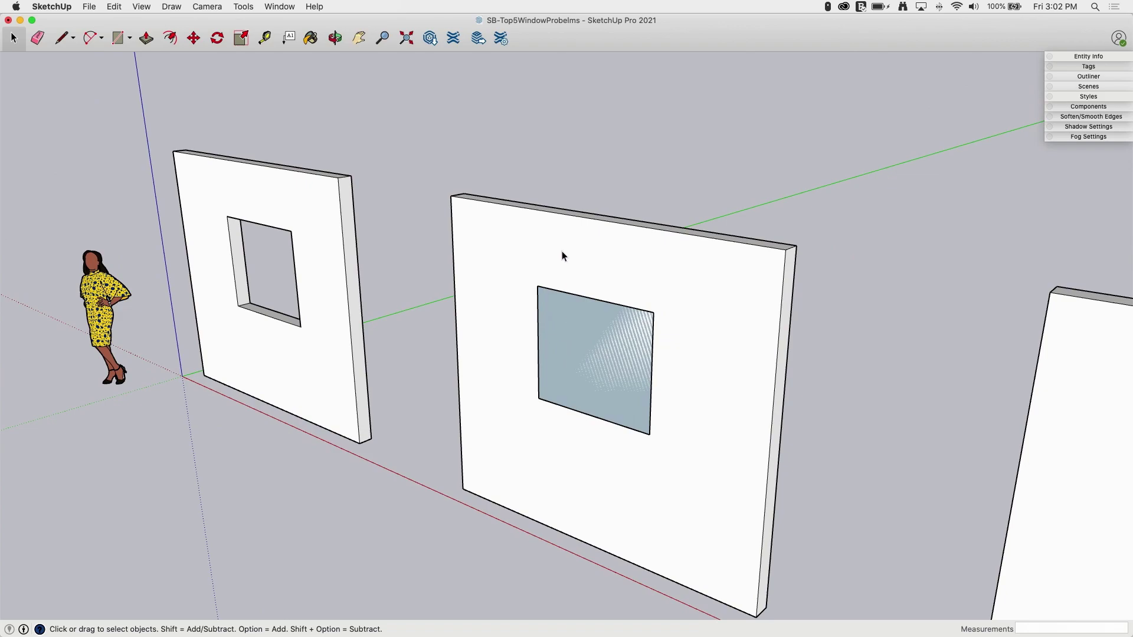
pyautogui.click(485, 219)
pyautogui.moveTo(484, 217); pyautogui.dragTo(679, 402, button='middle')
pyautogui.moveTo(690, 313); pyautogui.dragTo(675, 286, button='middle')
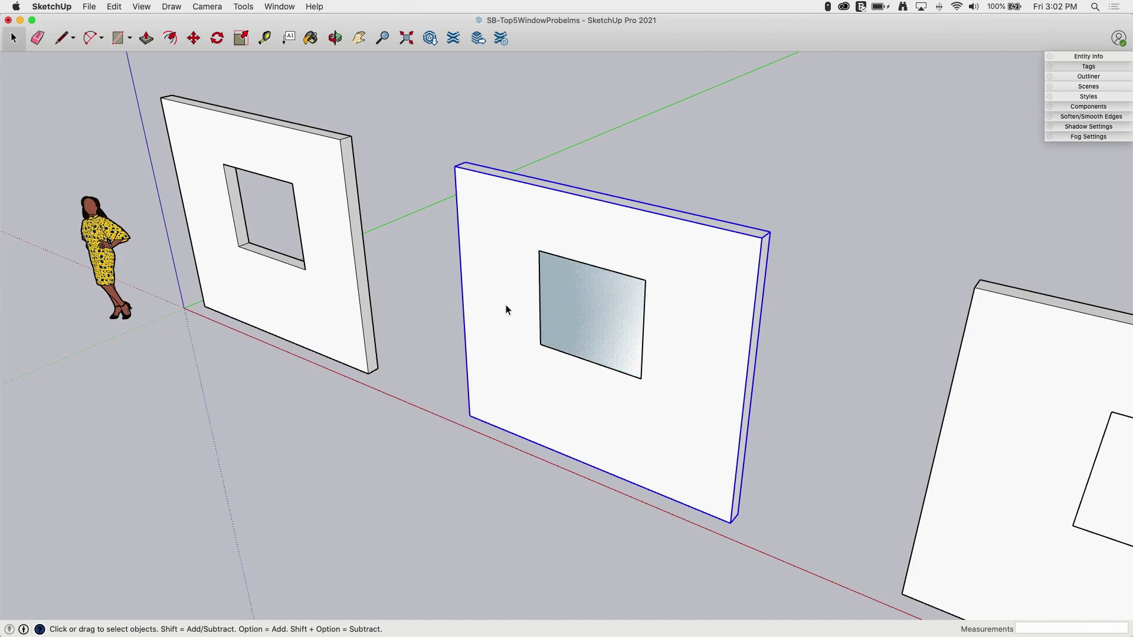
pyautogui.moveTo(610, 260); pyautogui.dragTo(711, 273, button='middle')
pyautogui.click(635, 333)
pyautogui.press('Delete')
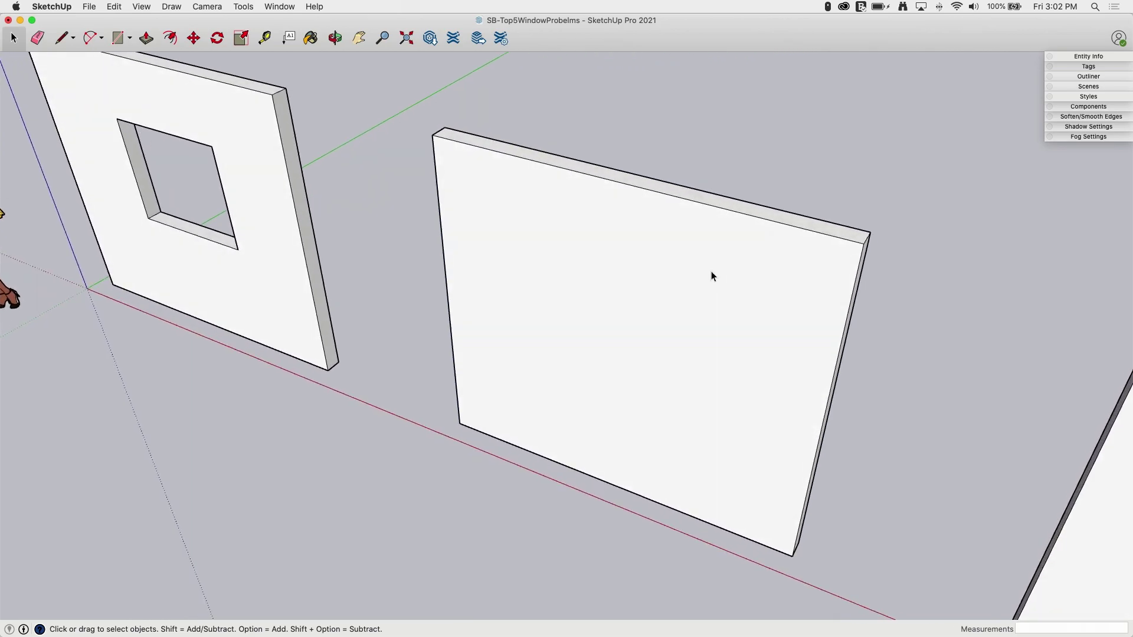
# Open the second wall's group for editing so its front face can be selected directly.
pyautogui.click(671, 270)
pyautogui.moveTo(647, 255); pyautogui.dragTo(578, 252, button='middle')
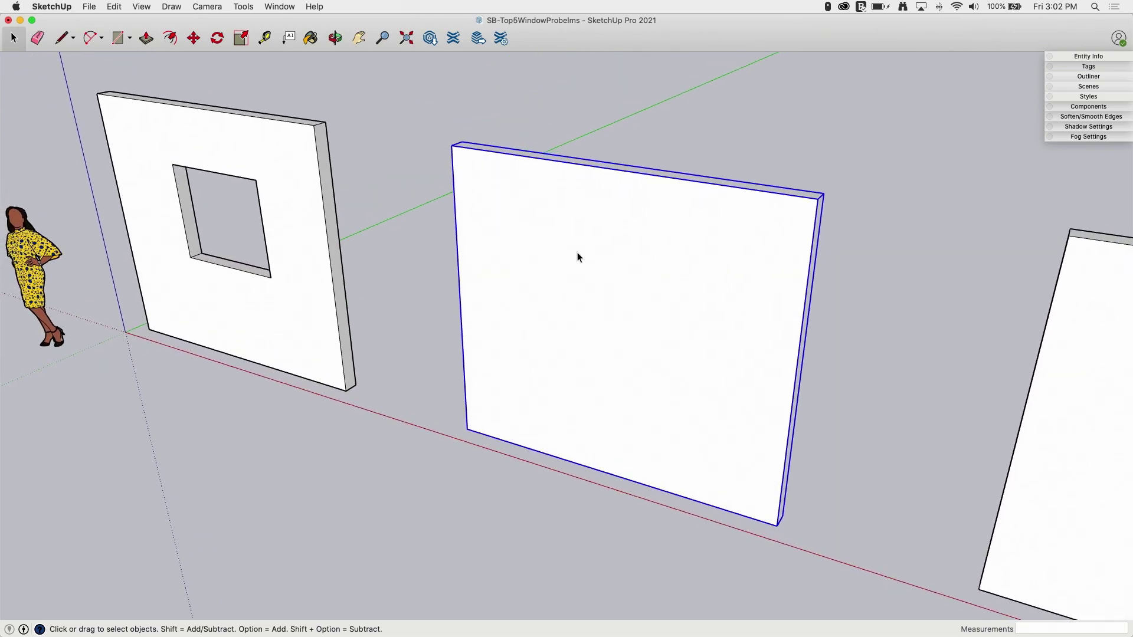
pyautogui.doubleClick(577, 253)
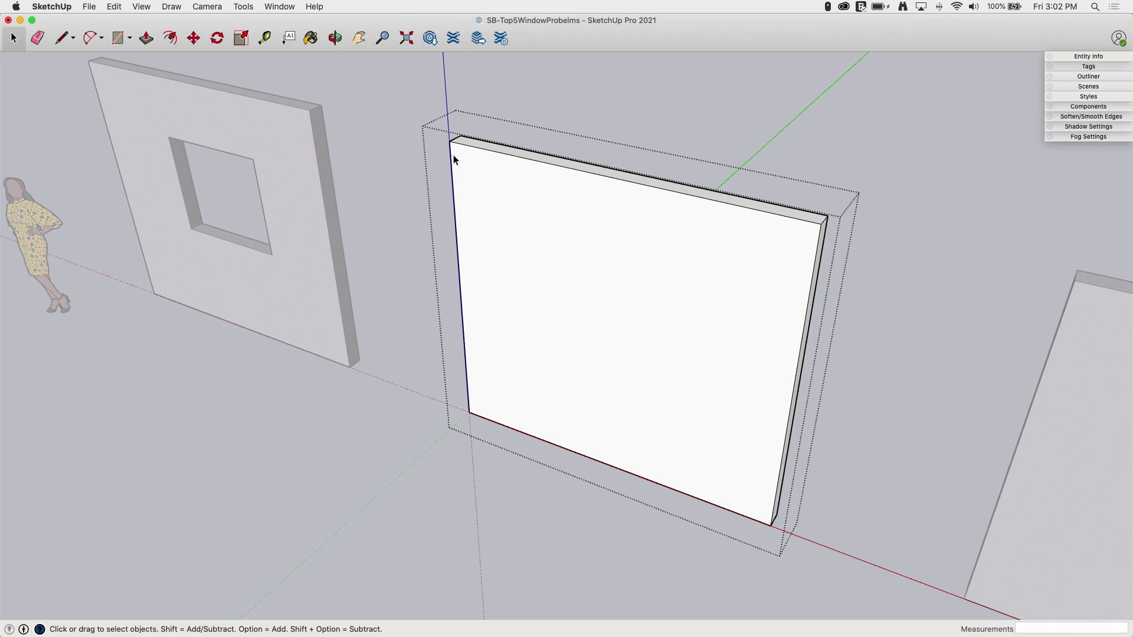
pyautogui.click(590, 211)
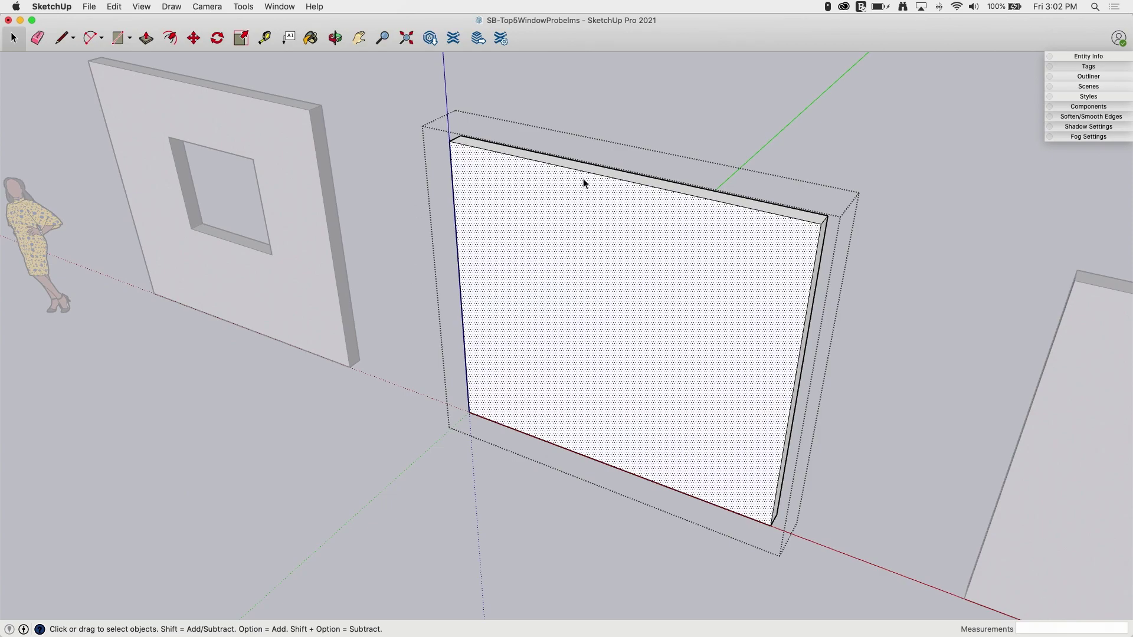
pyautogui.click(586, 154)
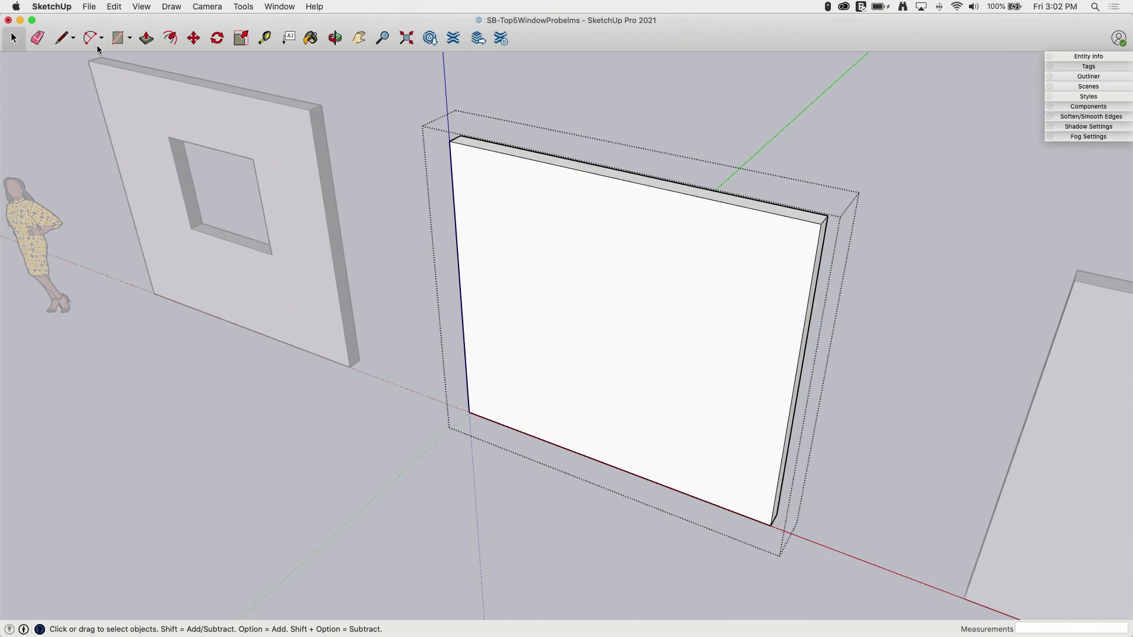
# Draw a rectangle about 3' 7 11/16" by 3' 1 15/16" on the front face inside the second wall's group.
pyautogui.click(118, 38)
pyautogui.click(565, 244)
pyautogui.click(683, 386)
pyautogui.moveTo(667, 341); pyautogui.dragTo(657, 340, button='middle')
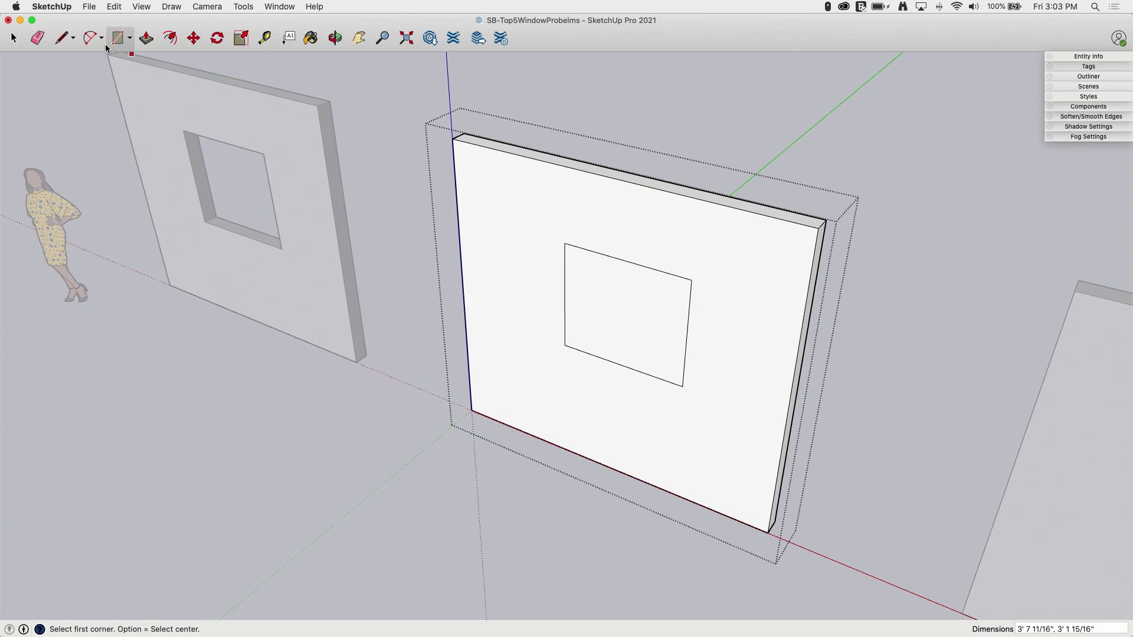
# Push the rectangle 6" through the second wall to cut the opening and close the group.
pyautogui.click(146, 38)
pyautogui.click(604, 337)
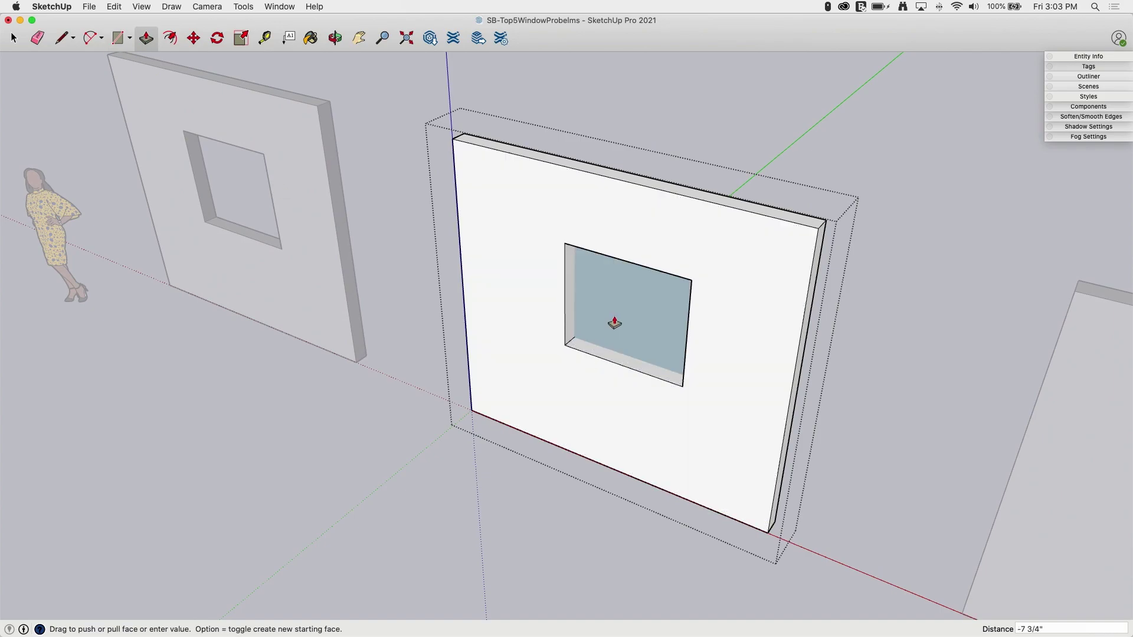
pyautogui.click(602, 314)
pyautogui.moveTo(602, 313); pyautogui.dragTo(645, 405, button='middle')
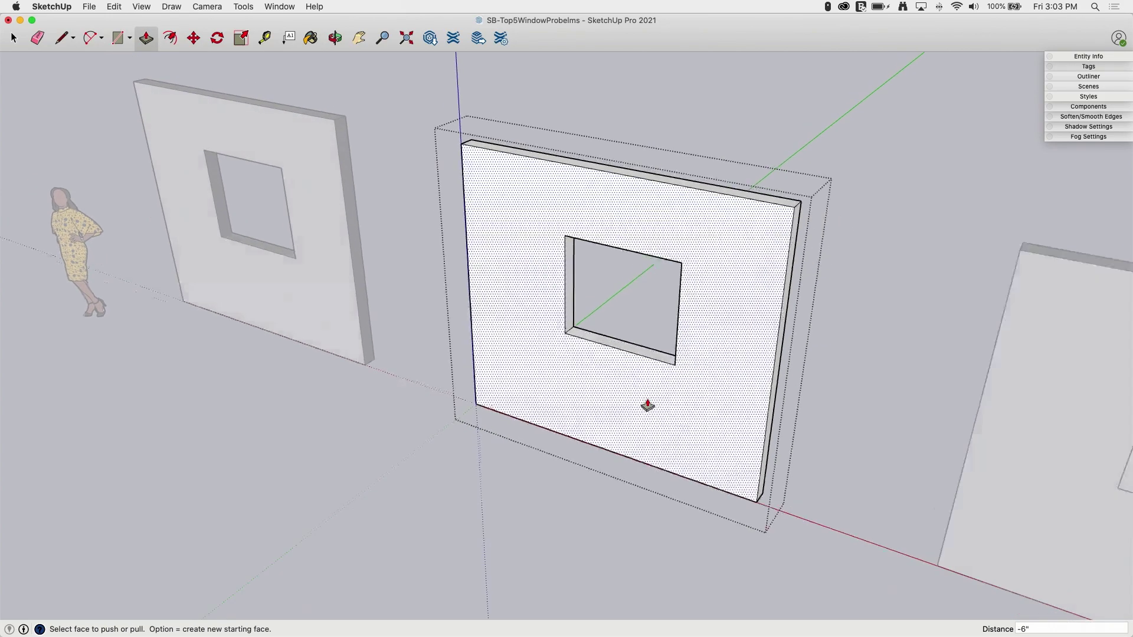
pyautogui.scroll(-2, 645, 399)
pyautogui.press('space')
pyautogui.click(448, 406)
# Try to push the grouped window rectangle through the third wall with Push/Pull.
pyautogui.moveTo(447, 406); pyautogui.dragTo(594, 253, button='middle')
pyautogui.moveTo(736, 258); pyautogui.dragTo(553, 233, button='middle')
pyautogui.scroll(4, 558, 289)
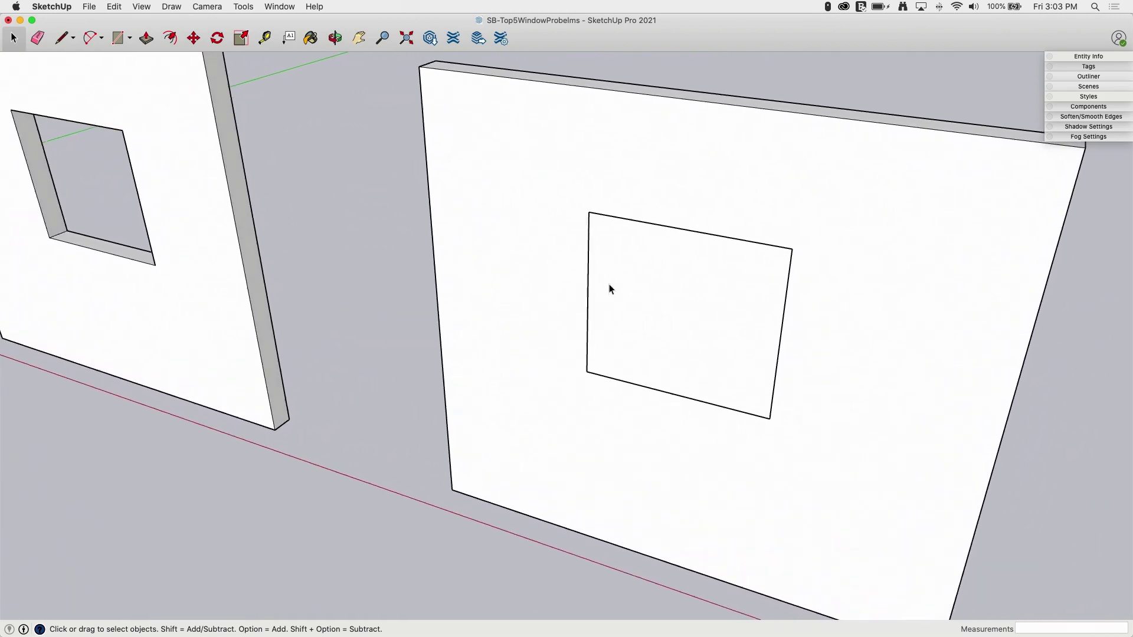
pyautogui.click(643, 255)
pyautogui.moveTo(568, 427); pyautogui.dragTo(640, 296, button='middle')
pyautogui.scroll(3, 655, 303)
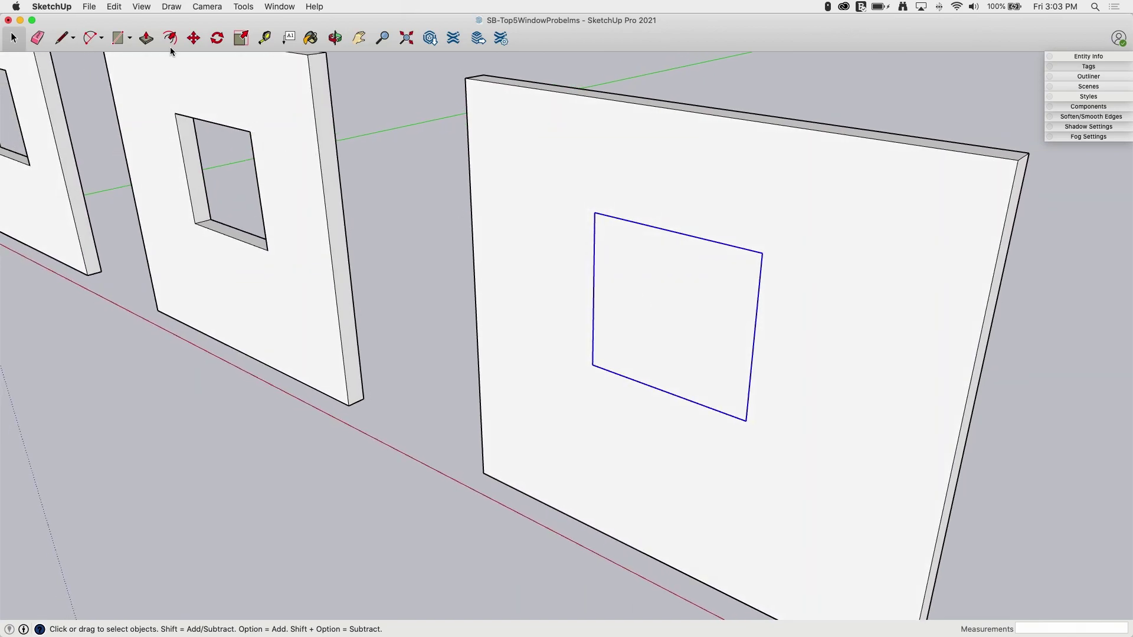
pyautogui.click(147, 39)
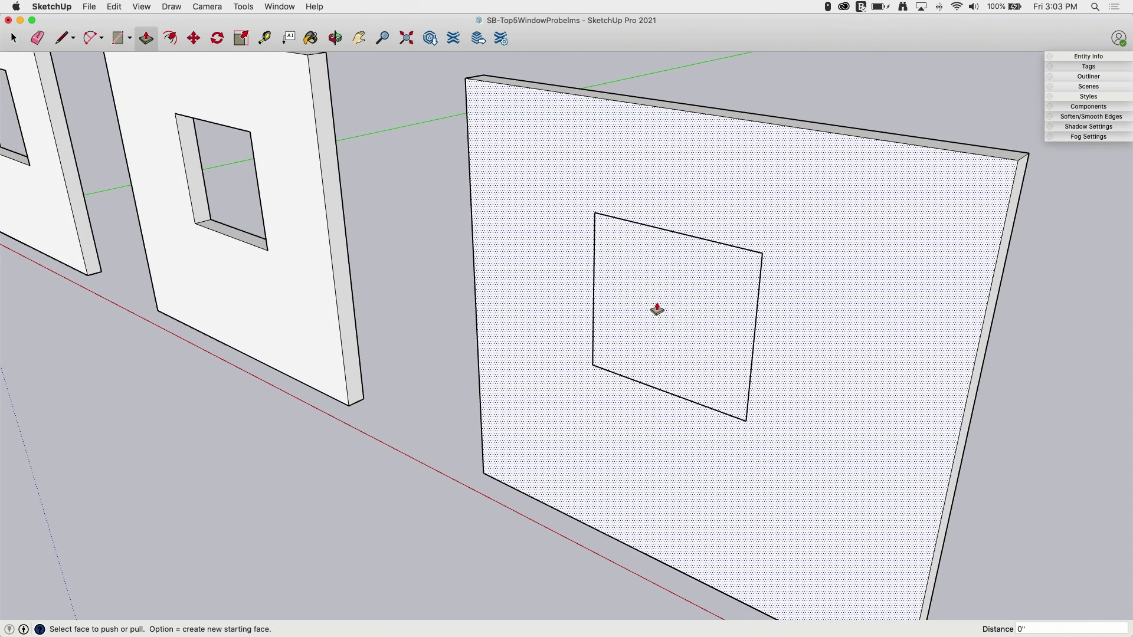
pyautogui.click(638, 283)
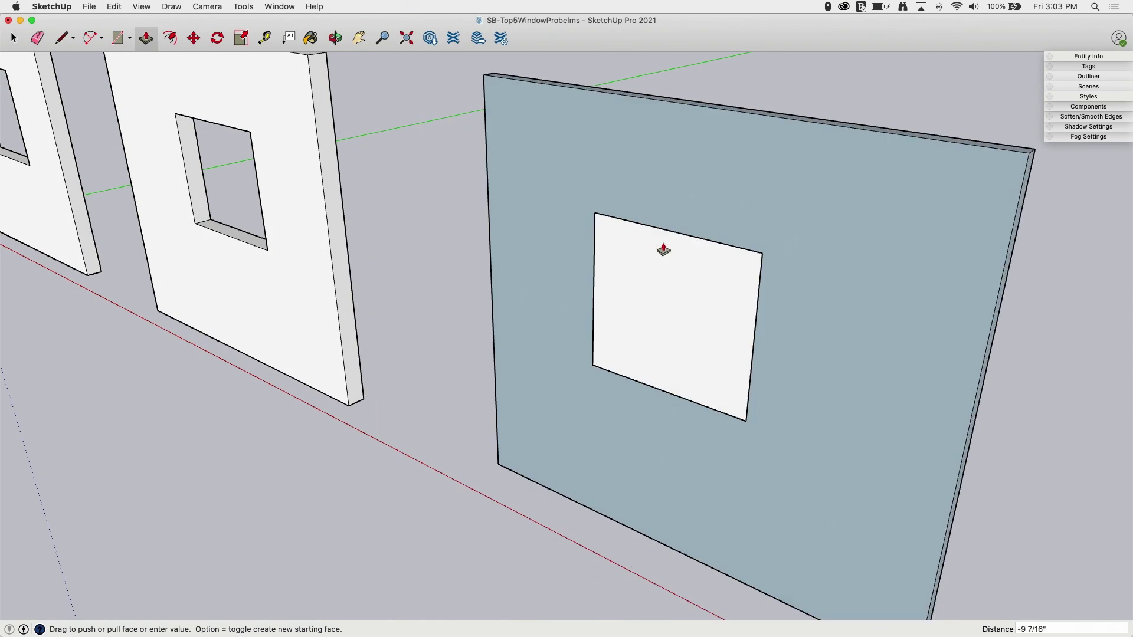
pyautogui.click(763, 263)
pyautogui.scroll(-3, 511, 268)
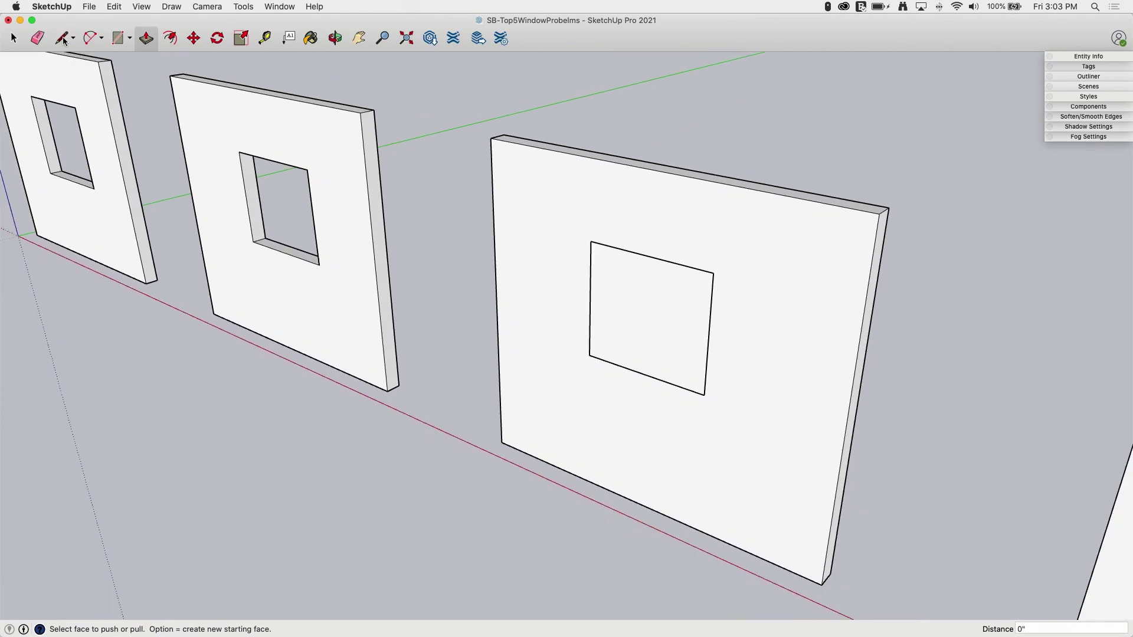
# Examine how the rectangle on the third wall selects as an object separate from the wall.
pyautogui.click(11, 34)
pyautogui.scroll(3, 568, 360)
pyautogui.click(699, 230)
pyautogui.moveTo(656, 244)
pyautogui.mouseDown(button='middle')
pyautogui.moveTo(686, 238)
pyautogui.moveTo(695, 221)
pyautogui.moveTo(648, 215)
pyautogui.moveTo(711, 313)
pyautogui.mouseUp(button='middle')
pyautogui.scroll(-4, 645, 222)
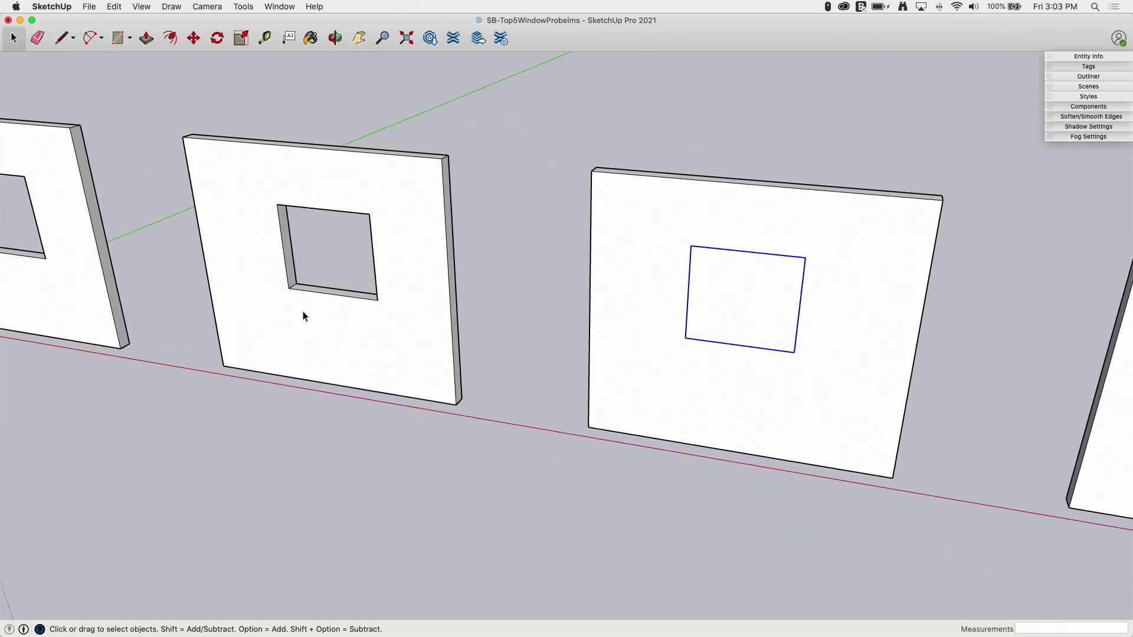
pyautogui.scroll(3, 976, 397)
pyautogui.moveTo(976, 398); pyautogui.dragTo(468, 331, button='middle')
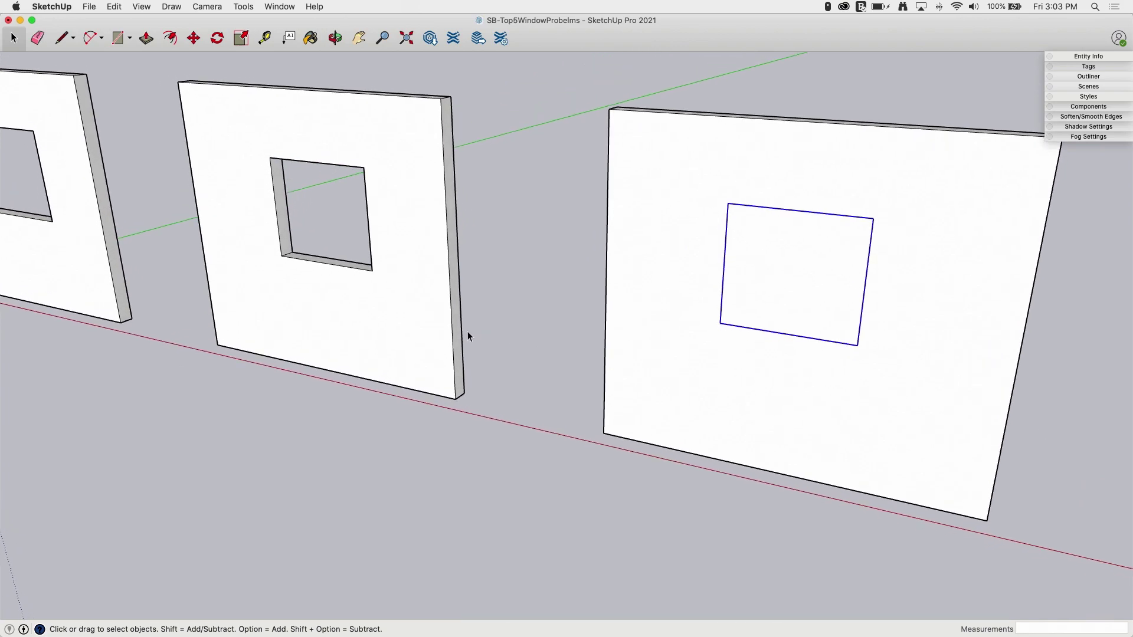
pyautogui.scroll(-1, 824, 357)
pyautogui.moveTo(824, 357); pyautogui.dragTo(785, 345, button='middle')
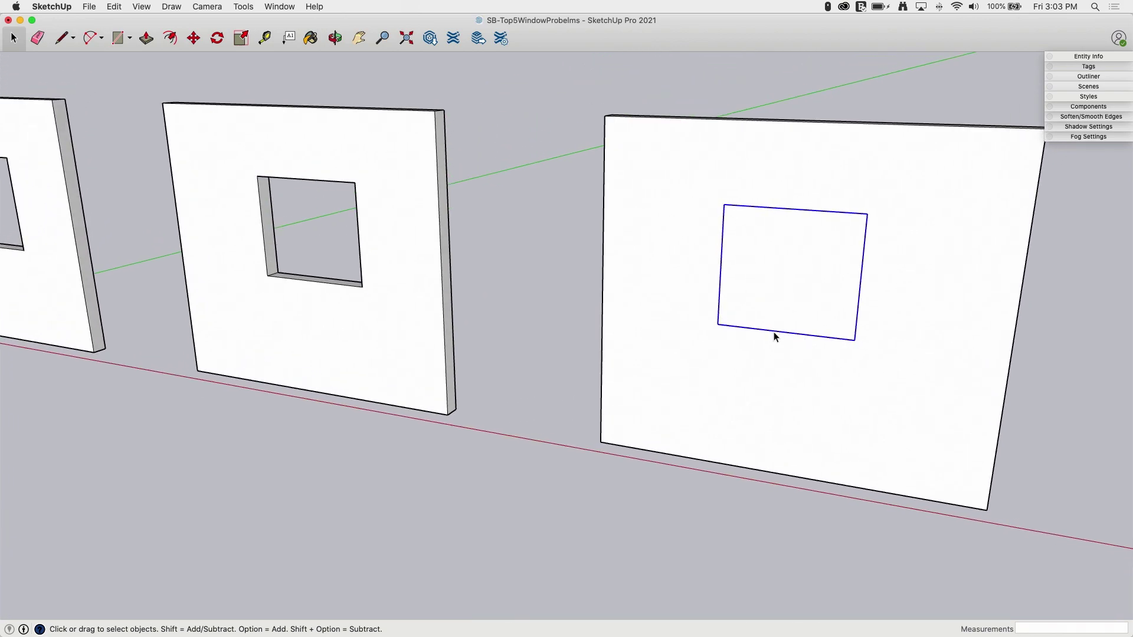
pyautogui.moveTo(522, 305); pyautogui.dragTo(617, 176, button='middle')
pyautogui.moveTo(675, 402); pyautogui.dragTo(653, 207, button='middle')
pyautogui.moveTo(650, 161); pyautogui.dragTo(737, 158, button='middle')
pyautogui.click(791, 173)
pyautogui.keyDown('shift'); pyautogui.click(768, 253); pyautogui.keyUp('shift')
pyautogui.click(473, 244)
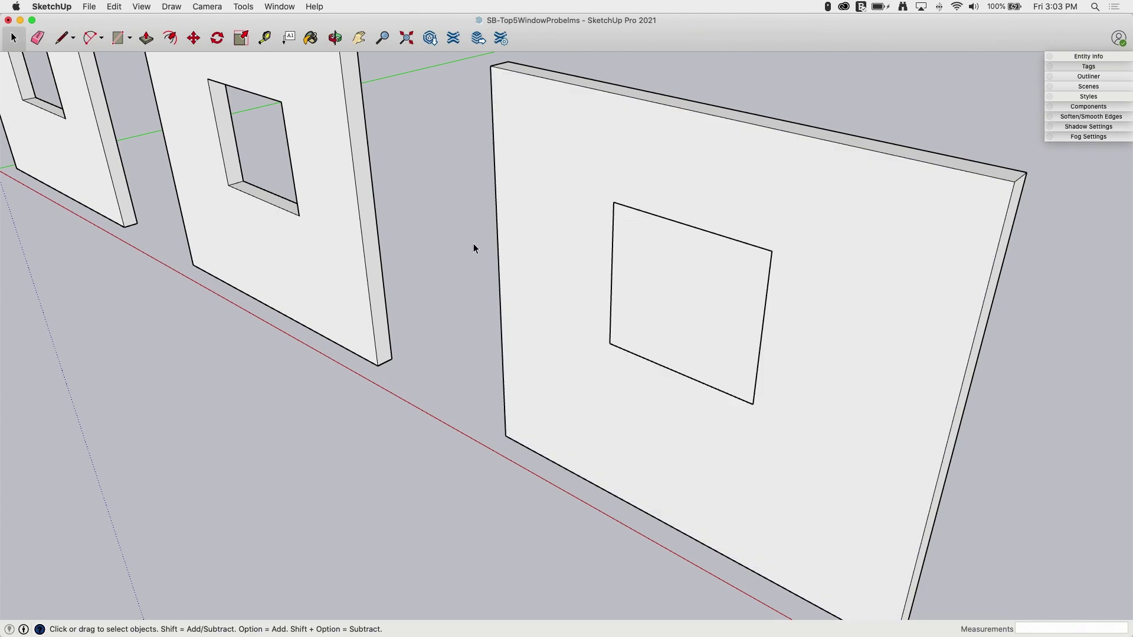
# Explode the rectangle group on the third wall so it merges with the wall face.
pyautogui.rightClick(615, 223)
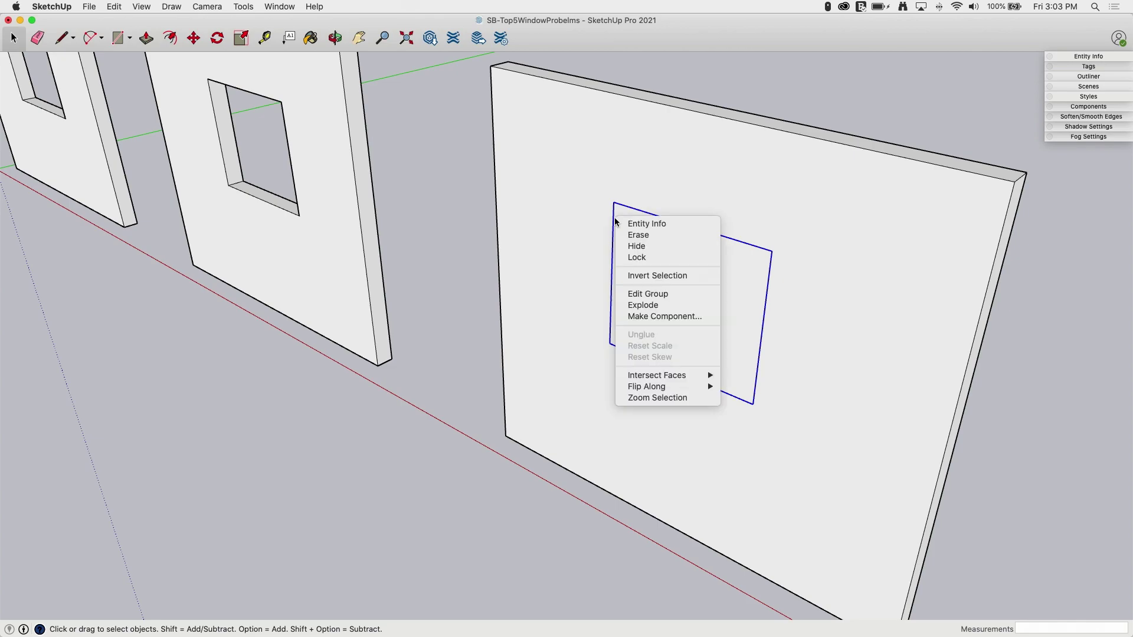
pyautogui.click(656, 307)
pyautogui.moveTo(657, 248); pyautogui.dragTo(644, 258, button='middle')
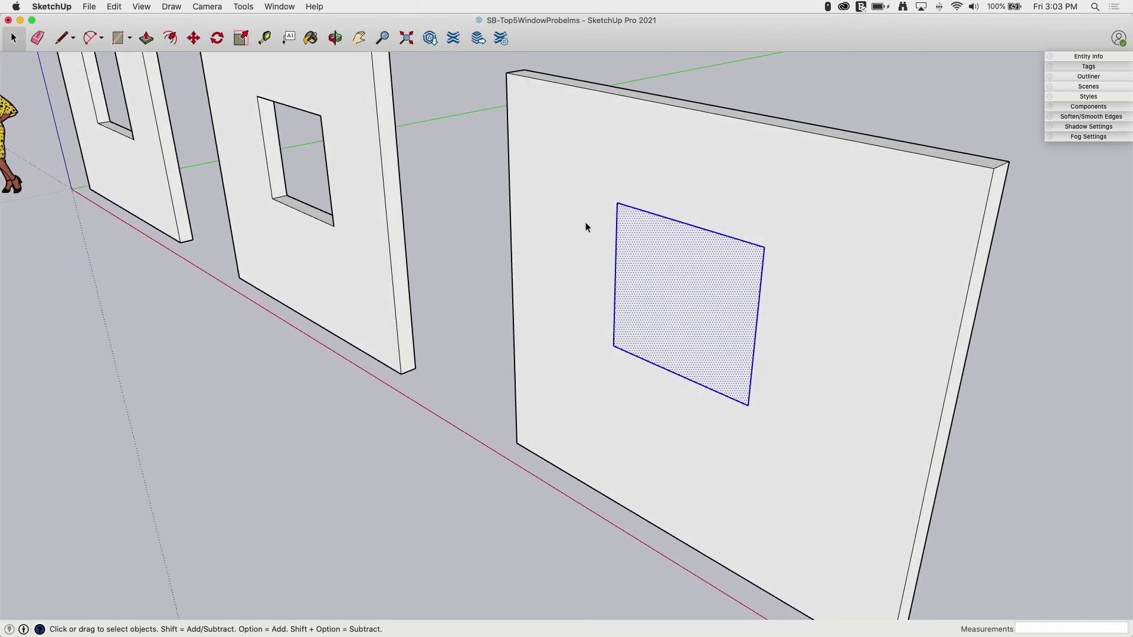
# Push the window rectangle 6" through the third wall to cut the opening.
pyautogui.click(146, 38)
pyautogui.click(678, 329)
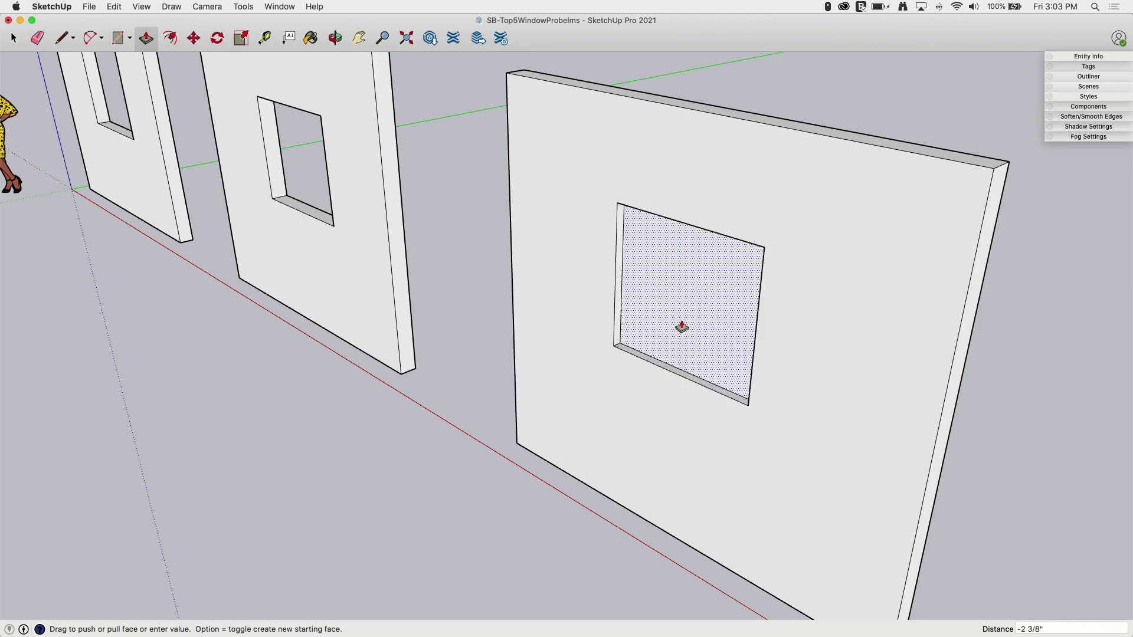
pyautogui.click(685, 316)
pyautogui.scroll(-5, 546, 368)
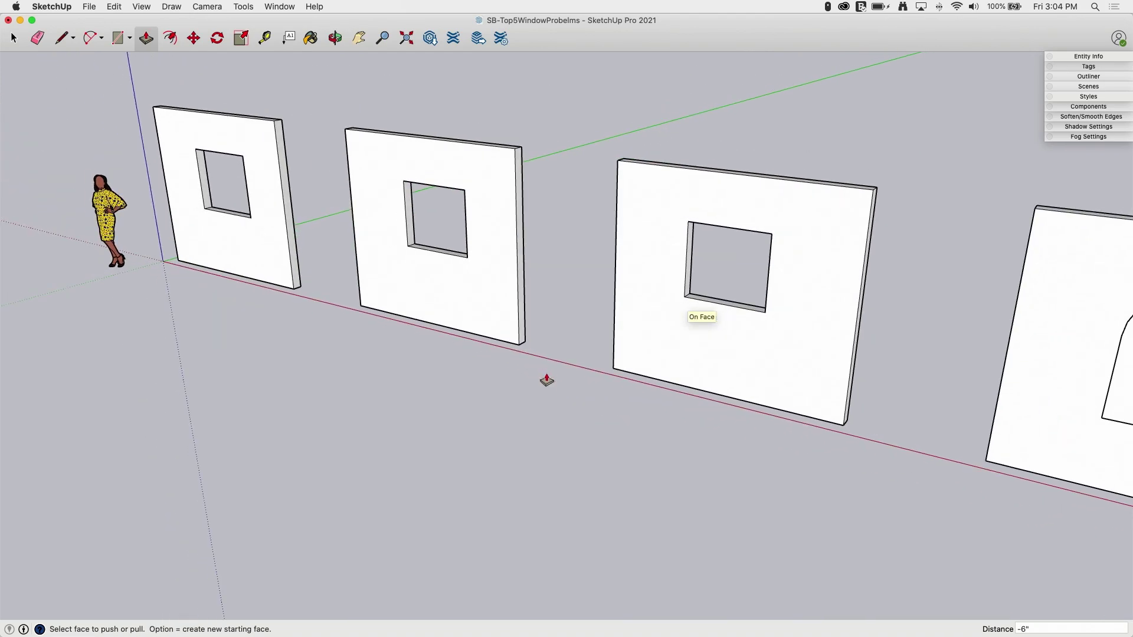
pyautogui.press('space')
pyautogui.keyDown('shift'); pyautogui.moveTo(805, 314); pyautogui.dragTo(733, 313, button='middle'); pyautogui.keyUp('shift')
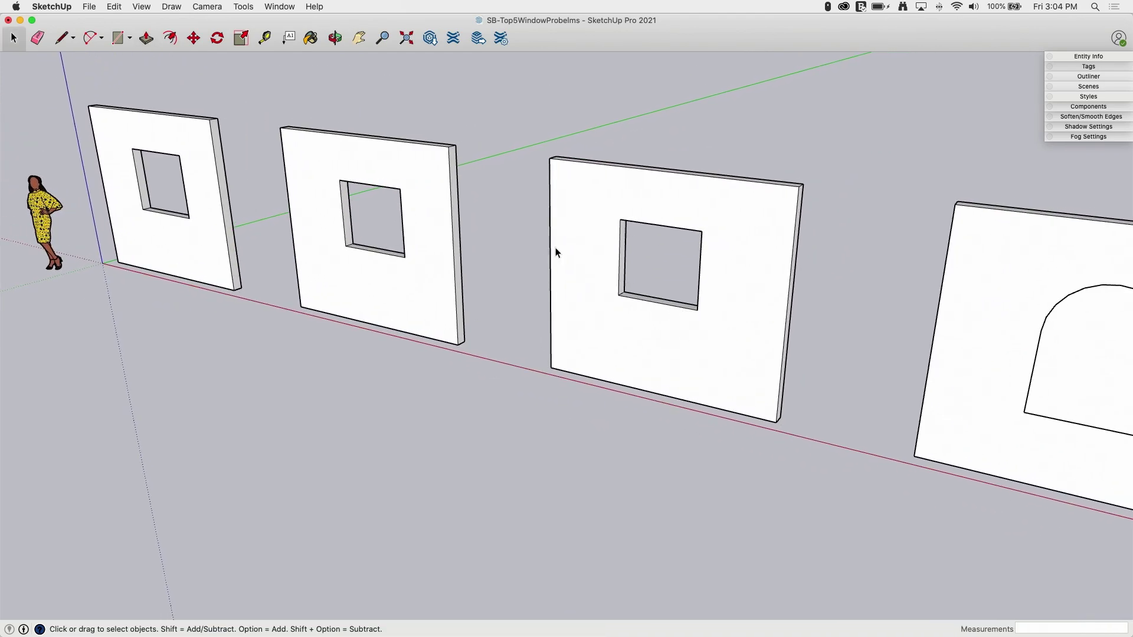
# Try to push the arched window shape through the fourth wall with Push/Pull.
pyautogui.keyDown('shift'); pyautogui.moveTo(590, 267); pyautogui.dragTo(536, 246, button='middle'); pyautogui.keyUp('shift')
pyautogui.keyDown('shift'); pyautogui.moveTo(903, 266); pyautogui.dragTo(550, 229, button='middle'); pyautogui.keyUp('shift')
pyautogui.scroll(3, 667, 255)
pyautogui.moveTo(672, 293); pyautogui.dragTo(472, 262, button='middle')
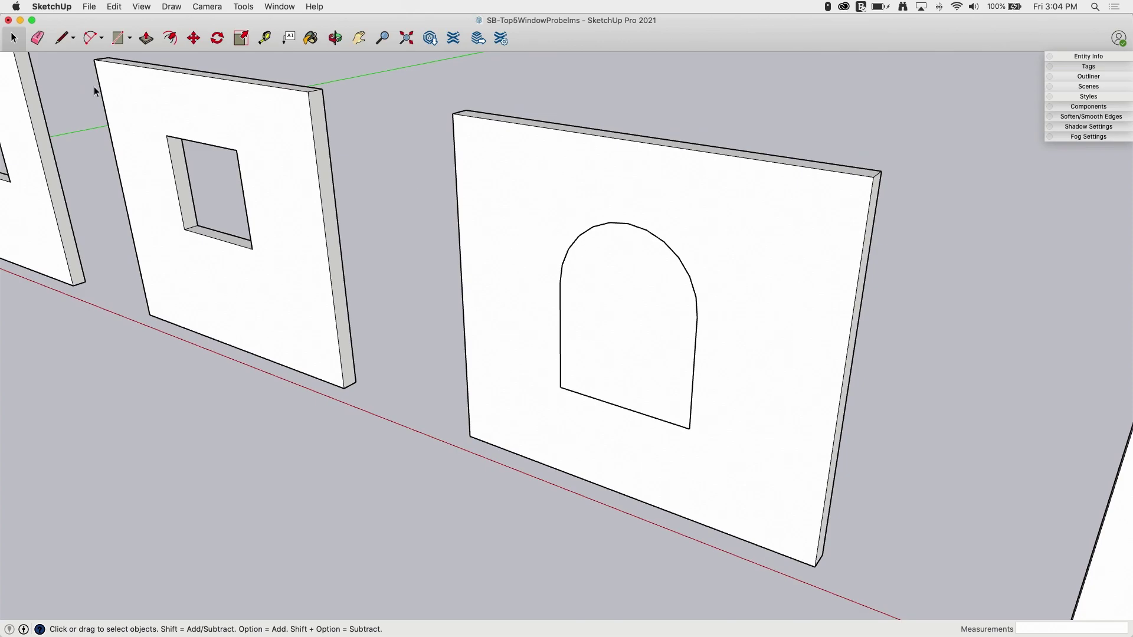
pyautogui.click(149, 38)
pyautogui.click(613, 304)
pyautogui.click(563, 267)
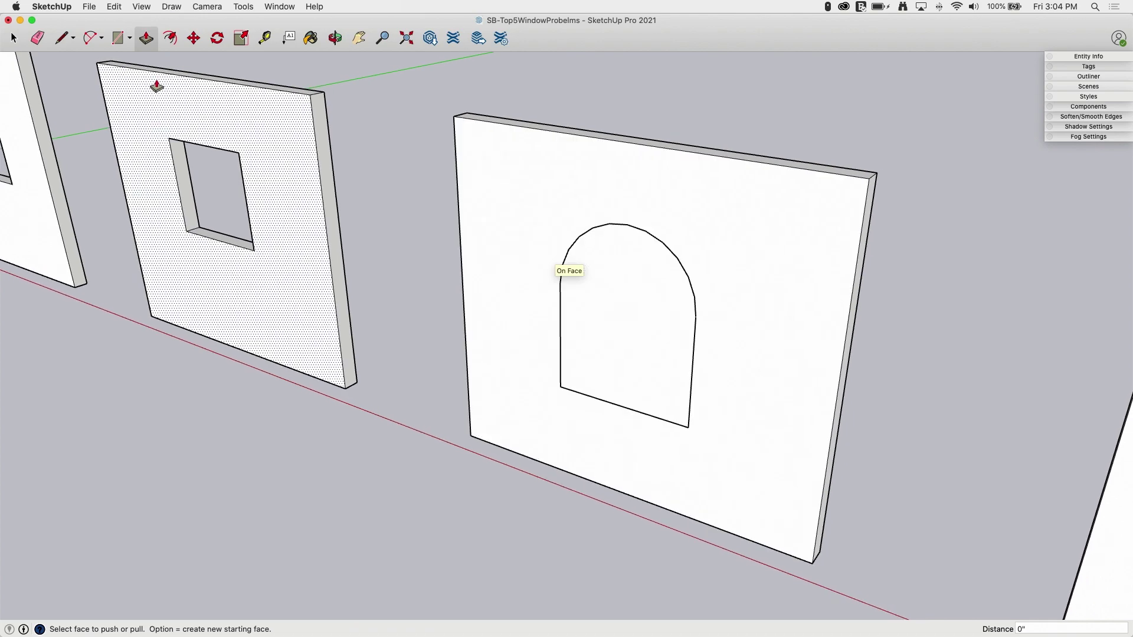
pyautogui.scroll(-1, 118, 65)
pyautogui.scroll(1, 608, 299)
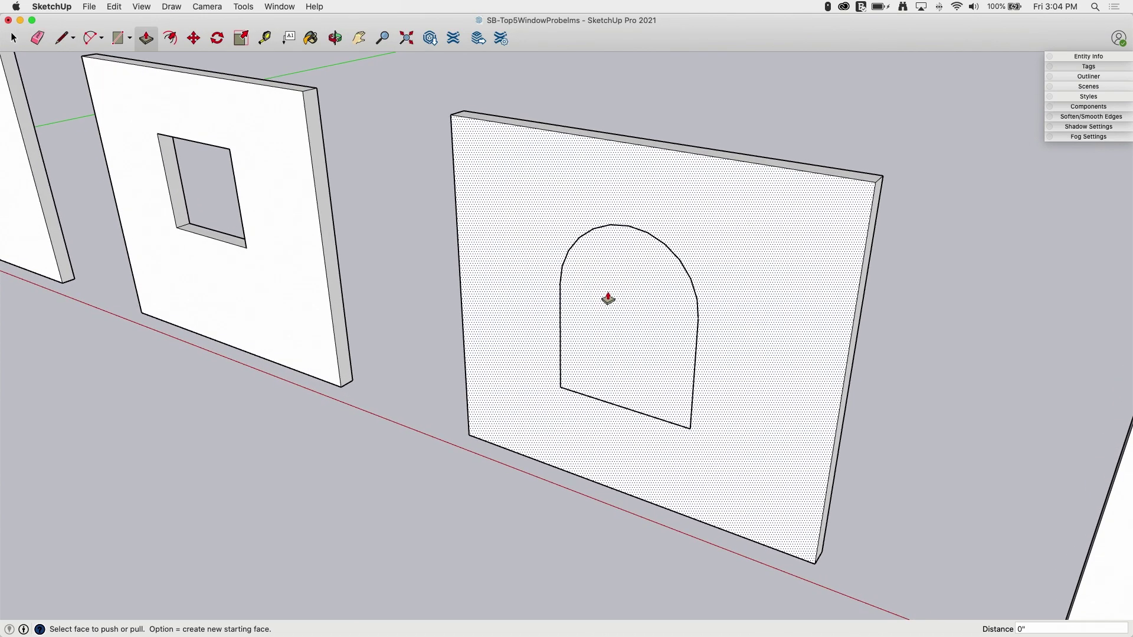
# Examine the arched outline on the fourth wall closely where the arc meets the straight side edge.
pyautogui.click(18, 37)
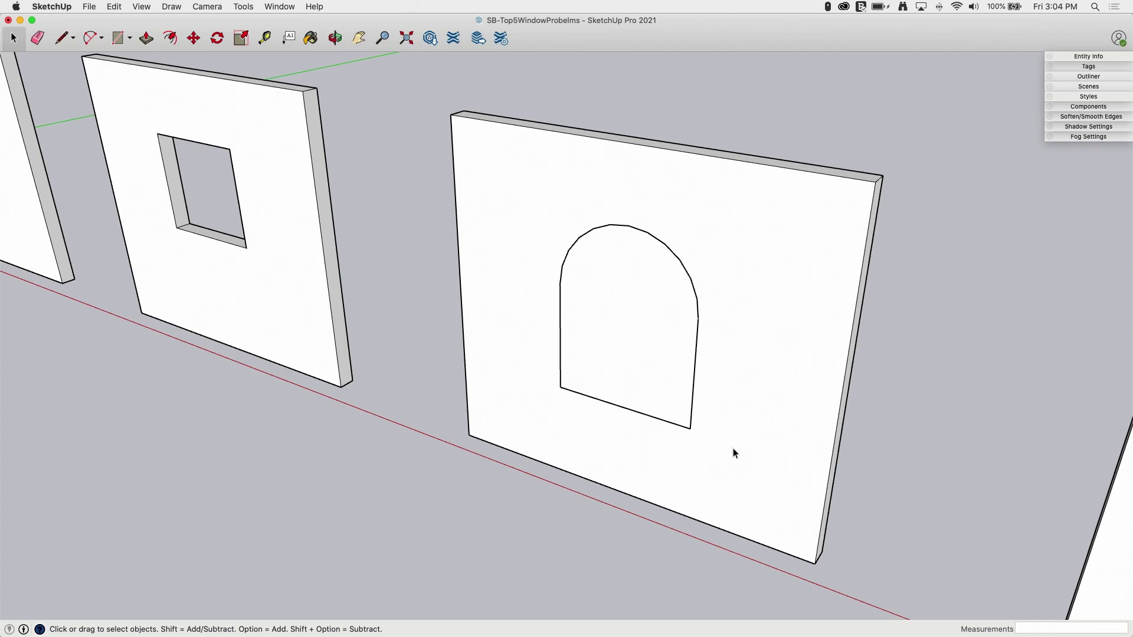
pyautogui.scroll(1, 678, 318)
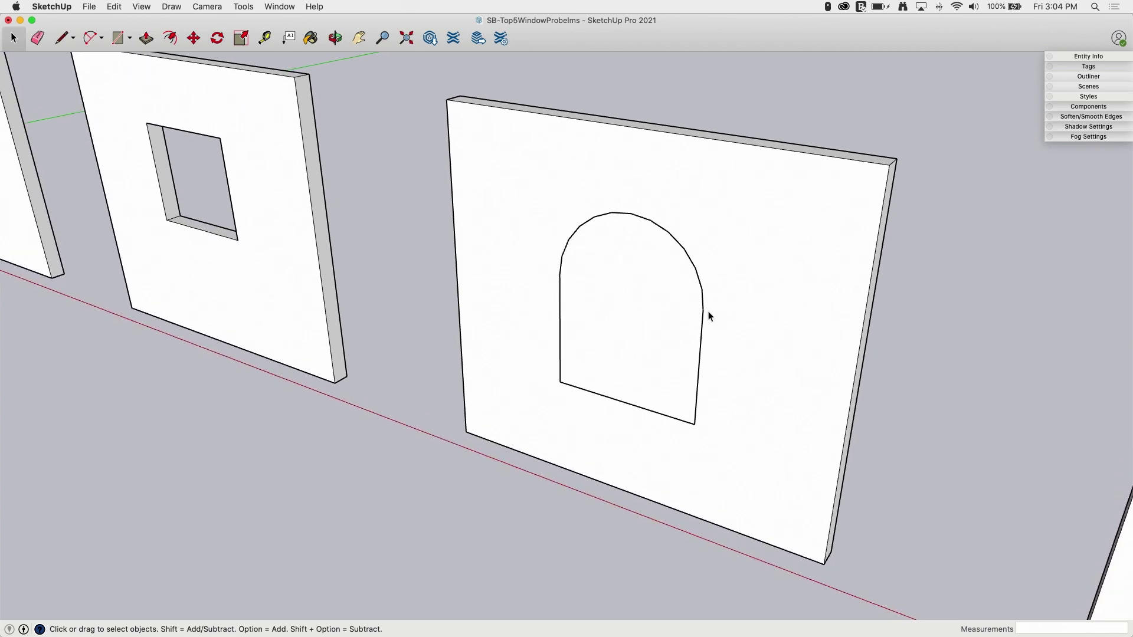
pyautogui.scroll(1, 708, 312)
pyautogui.scroll(10, 704, 323)
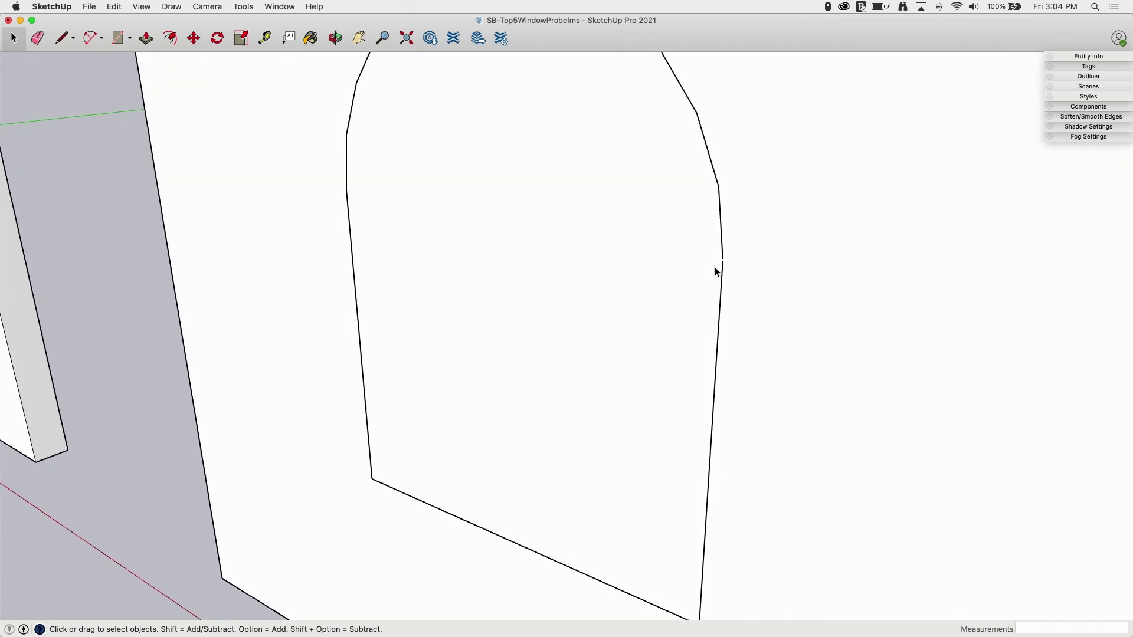
pyautogui.scroll(10, 722, 259)
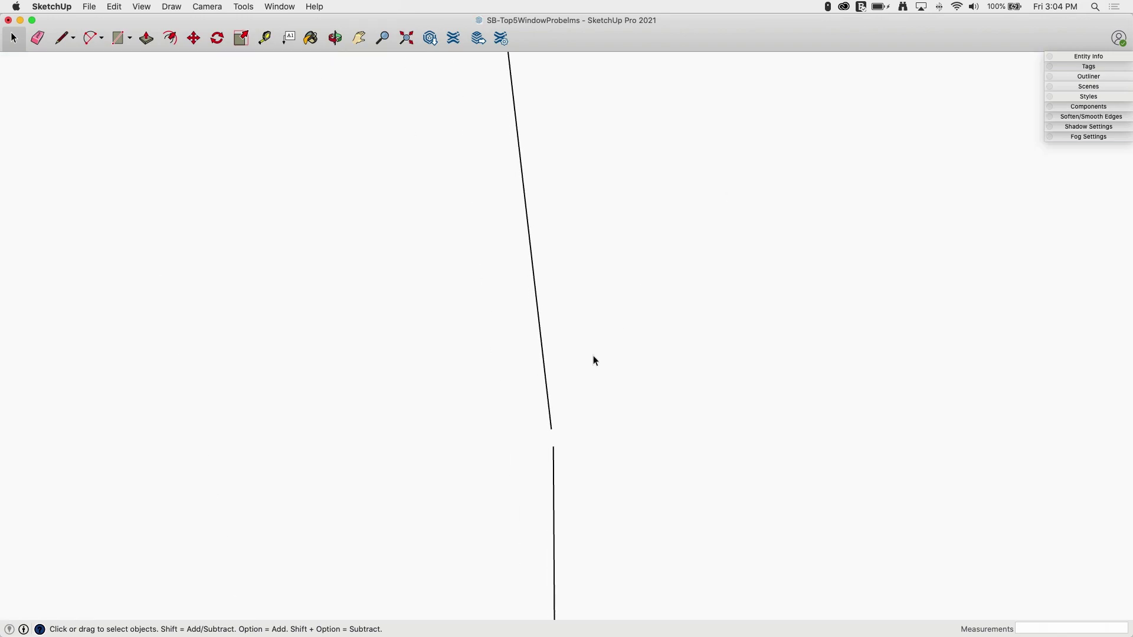
pyautogui.scroll(8, 568, 412)
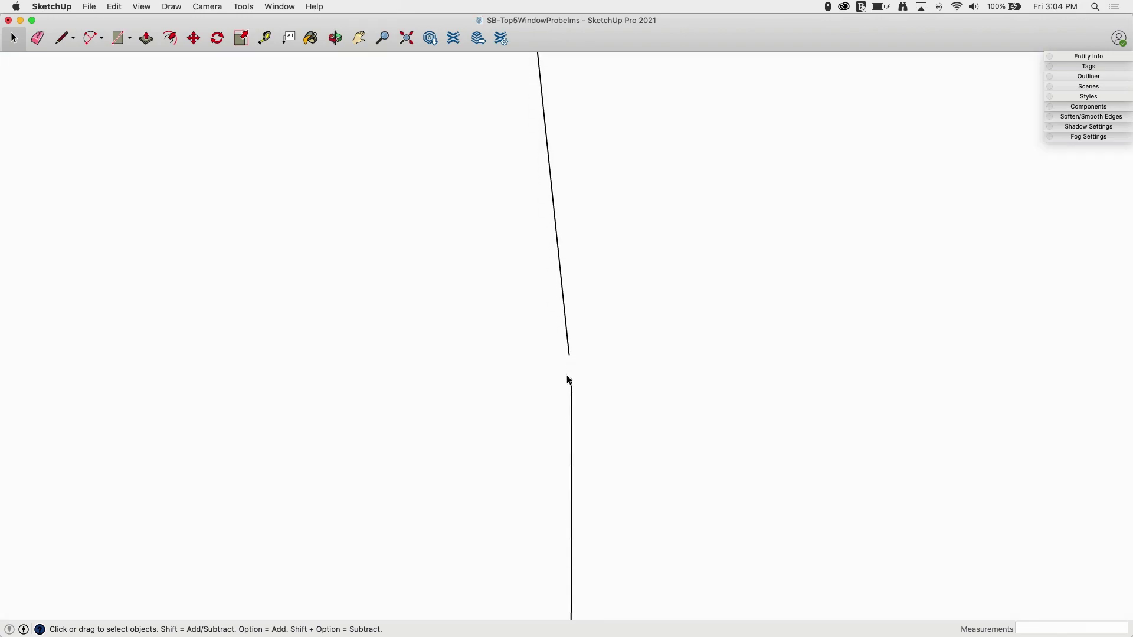
pyautogui.scroll(2, 571, 356)
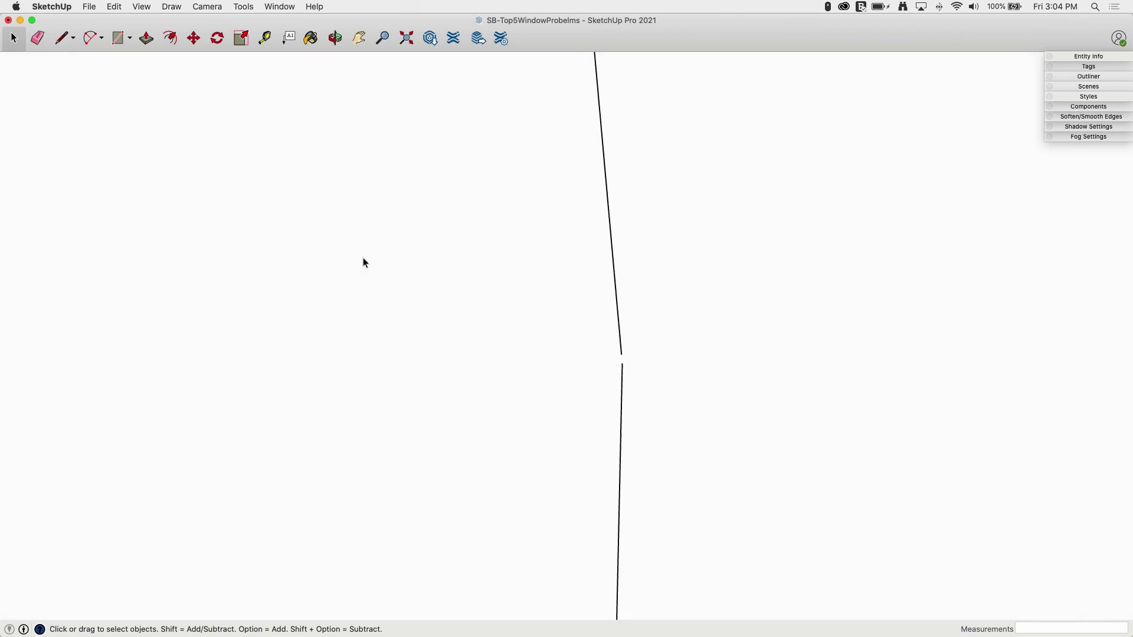
pyautogui.scroll(-10, 365, 259)
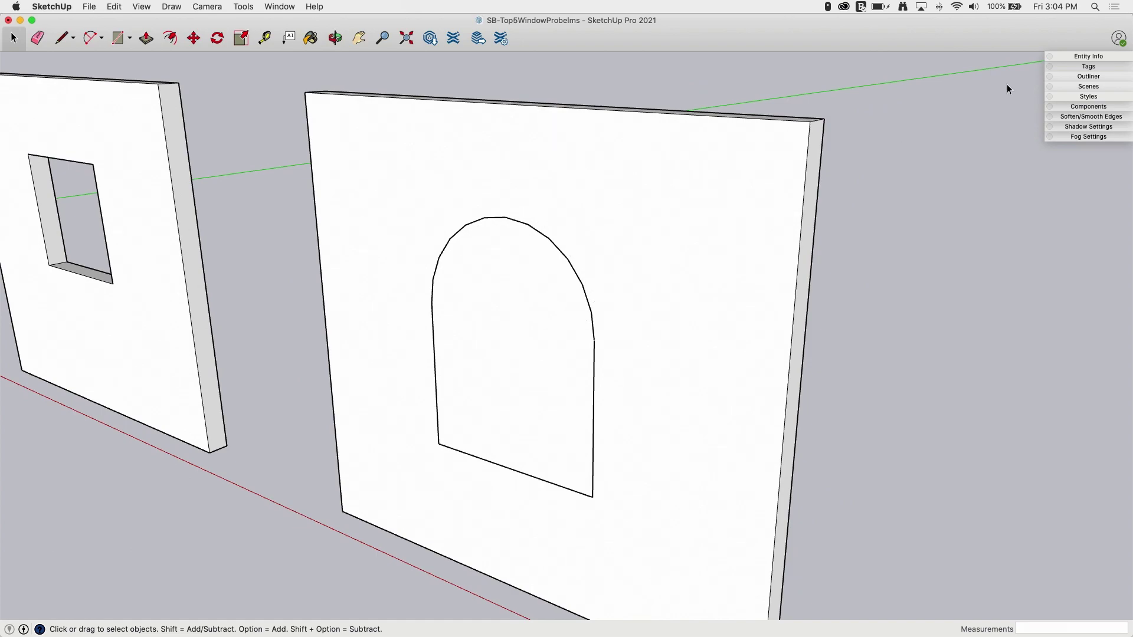
pyautogui.scroll(2, 592, 332)
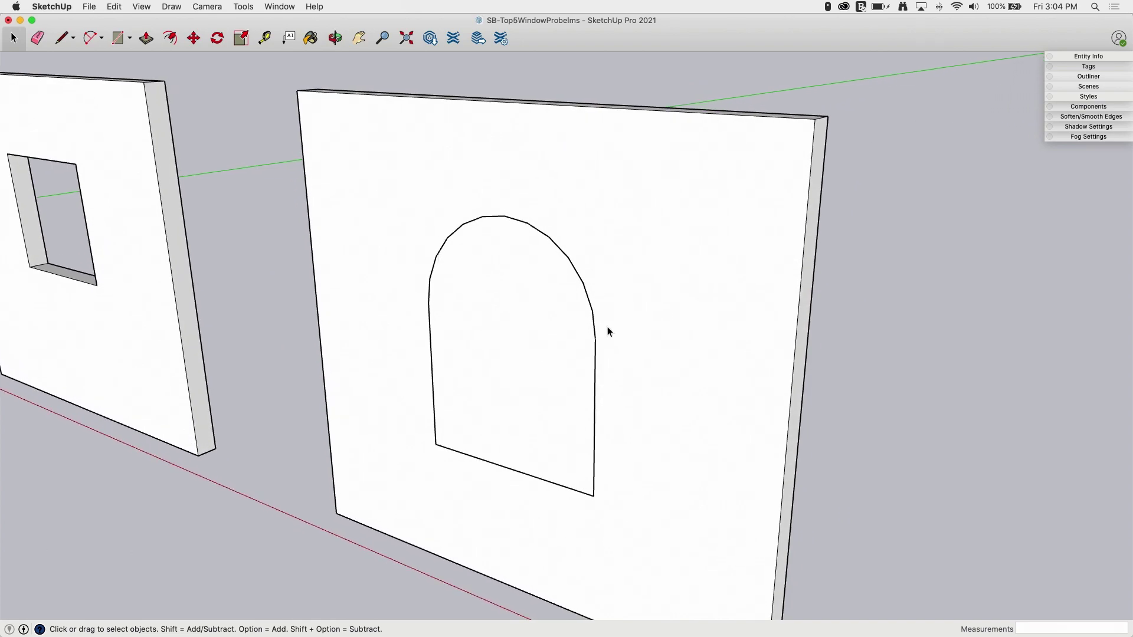
# Draw a line of about 1/8" between the arc's end and the straight side edge to close the arched outline.
pyautogui.scroll(5, 602, 325)
pyautogui.press('l')
pyautogui.scroll(3, 592, 335)
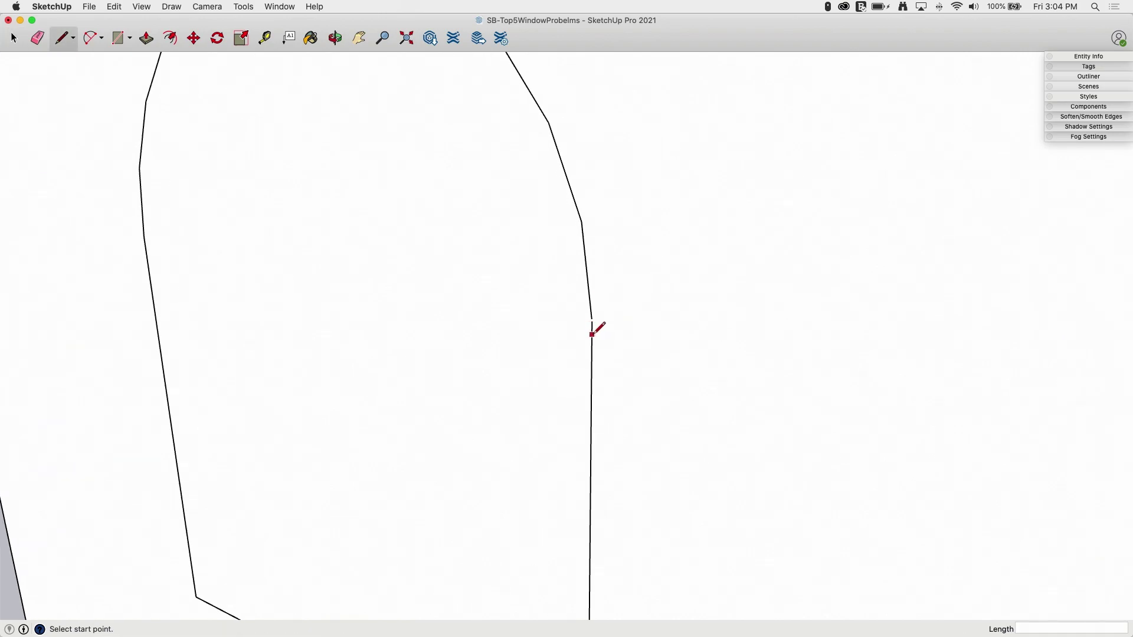
pyautogui.scroll(2, 592, 335)
pyautogui.scroll(2, 592, 310)
pyautogui.click(592, 314)
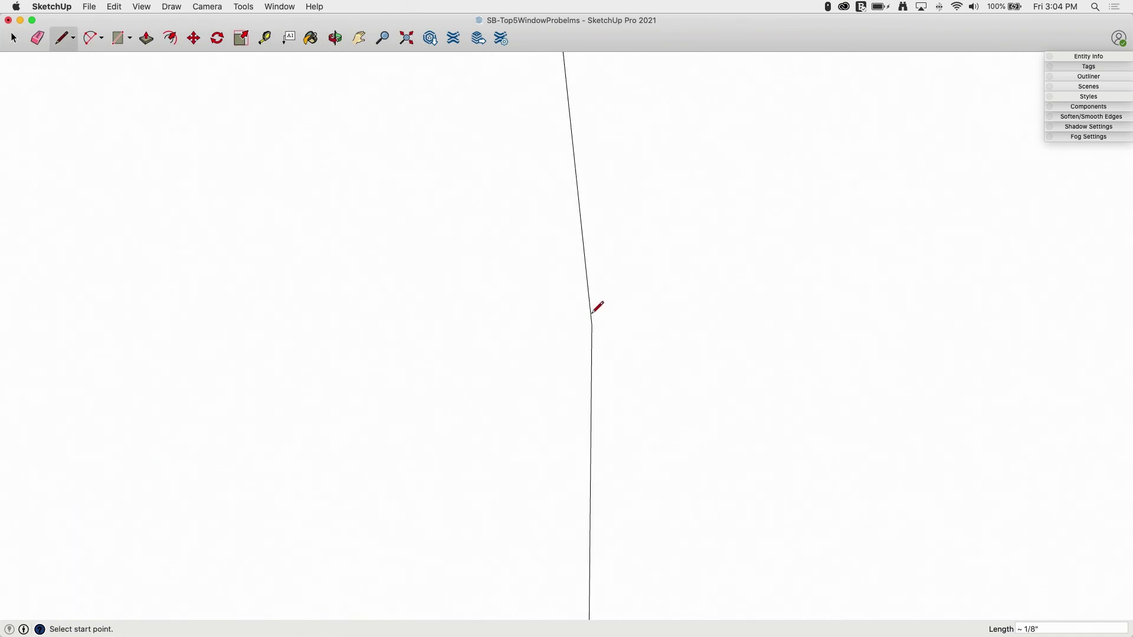
pyautogui.scroll(-8, 601, 290)
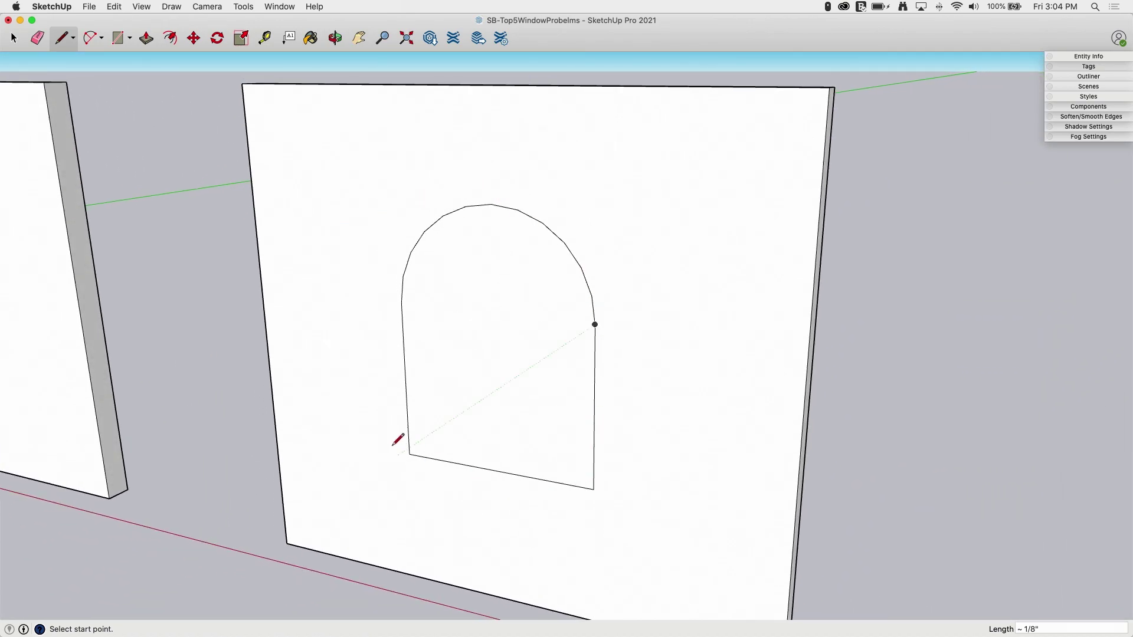
# Push the closed arched face through the fourth wall to cut the window opening.
pyautogui.moveTo(441, 597); pyautogui.dragTo(589, 212, button='middle')
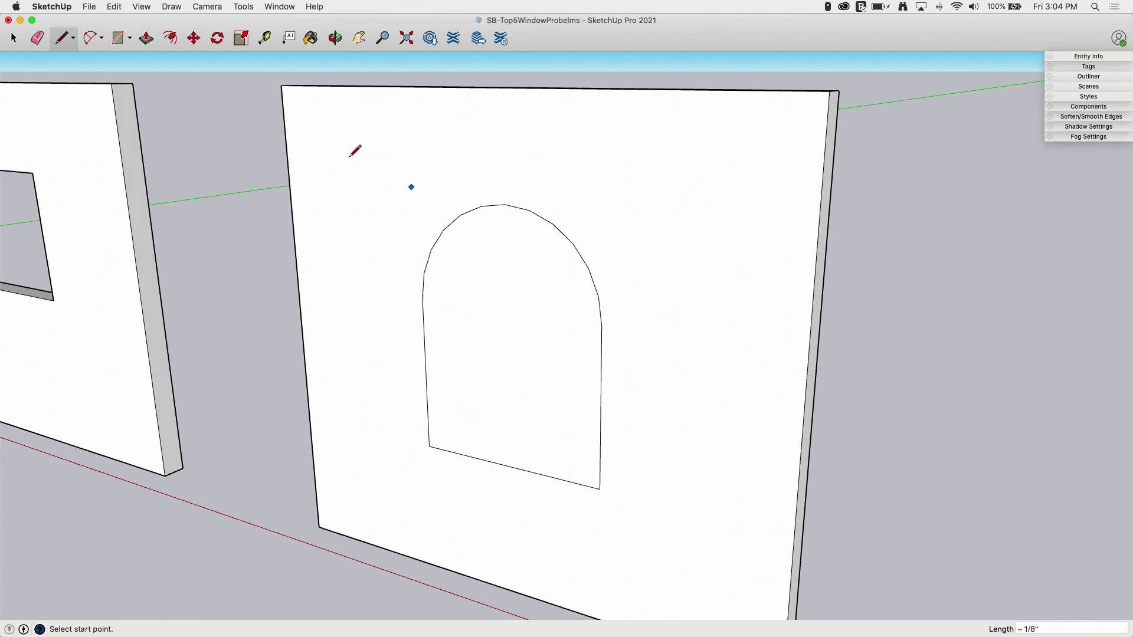
pyautogui.click(147, 39)
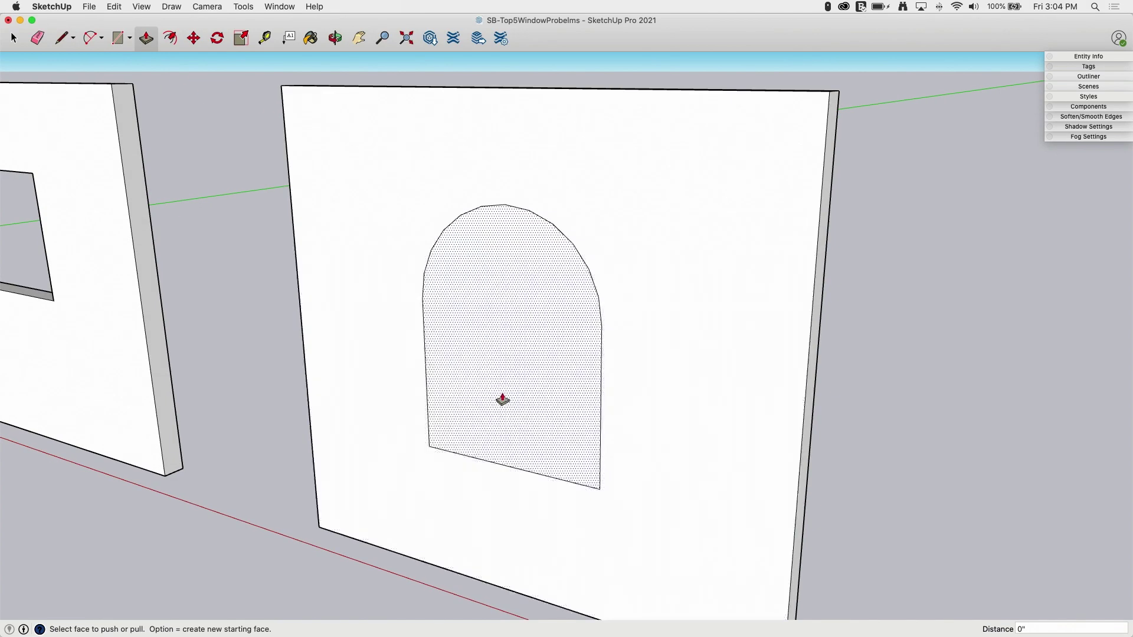
pyautogui.click(508, 382)
pyautogui.moveTo(509, 382); pyautogui.dragTo(645, 378, button='middle')
pyautogui.press('space')
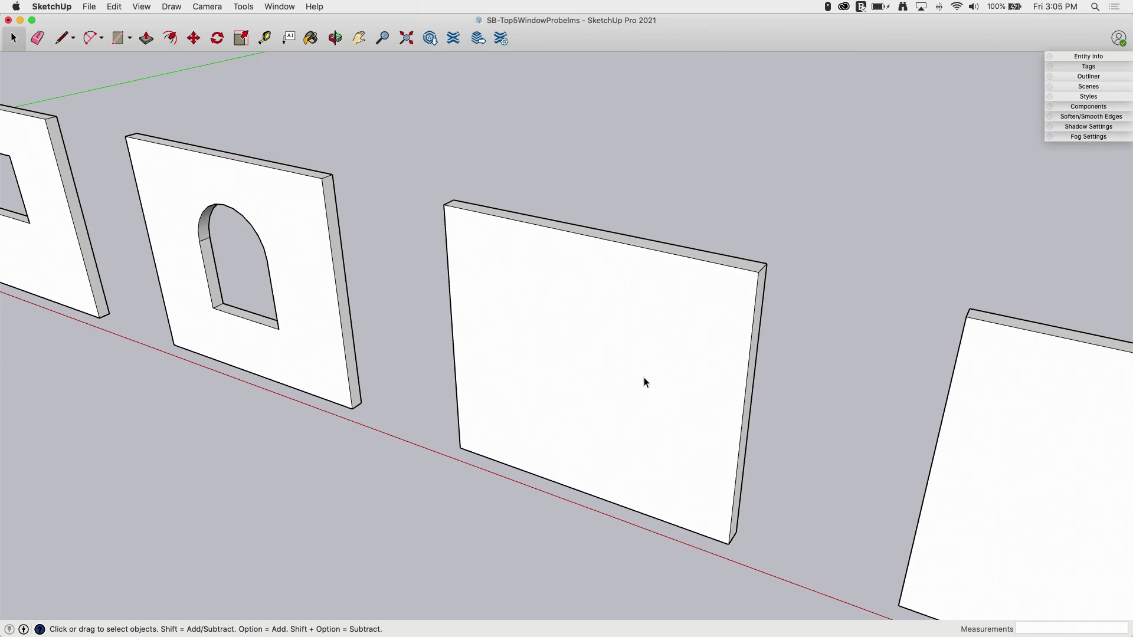
# Draw a window rectangle in the middle of the fifth wall's front face.
pyautogui.click(111, 39)
pyautogui.scroll(5, 599, 362)
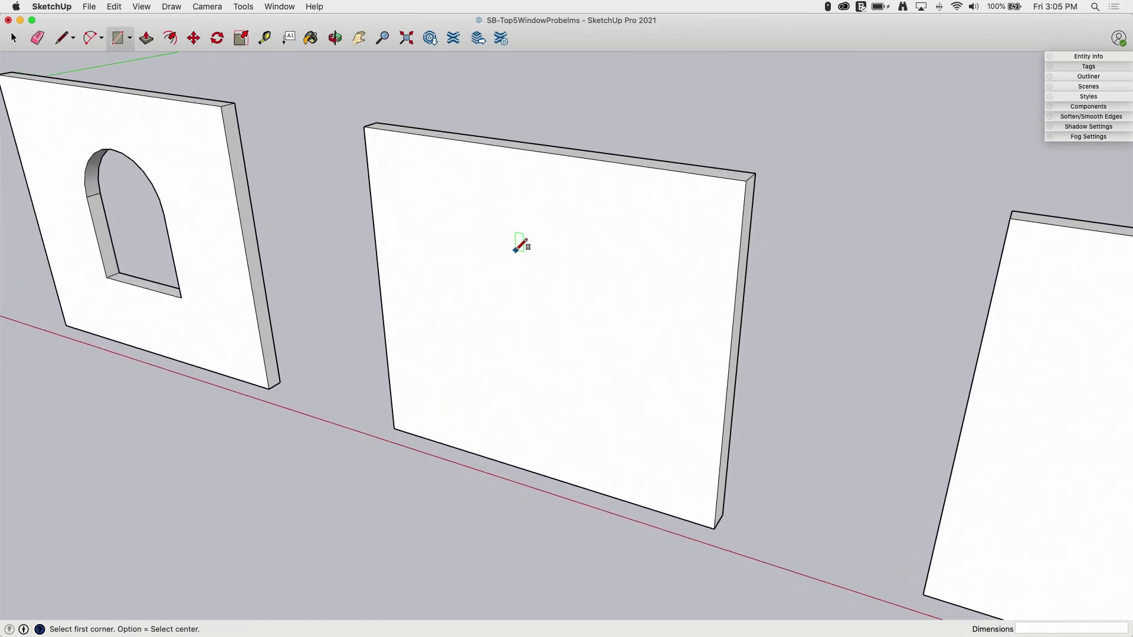
pyautogui.scroll(-2, 519, 243)
pyautogui.moveTo(488, 220); pyautogui.dragTo(654, 296, button='middle')
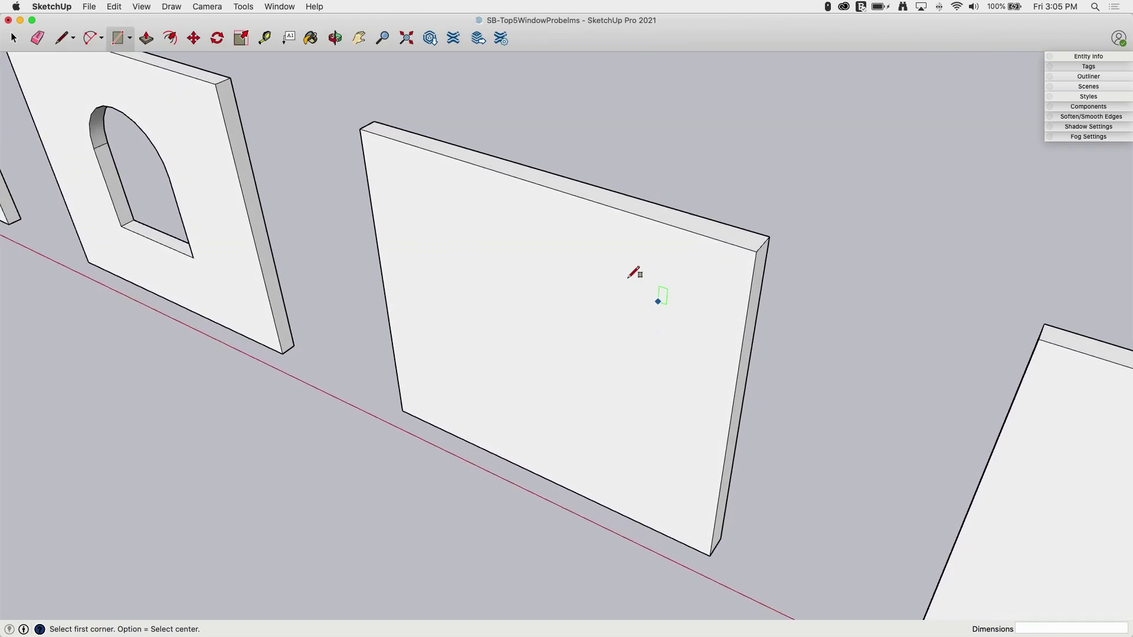
pyautogui.press('space')
pyautogui.click(562, 239)
pyautogui.click(582, 143)
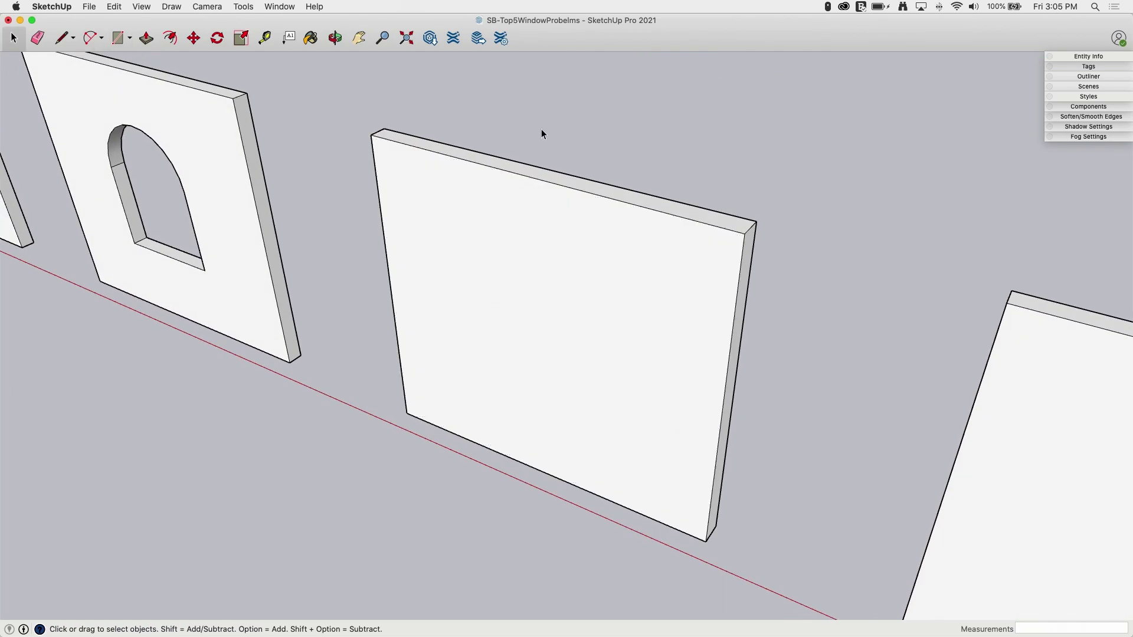
pyautogui.click(118, 38)
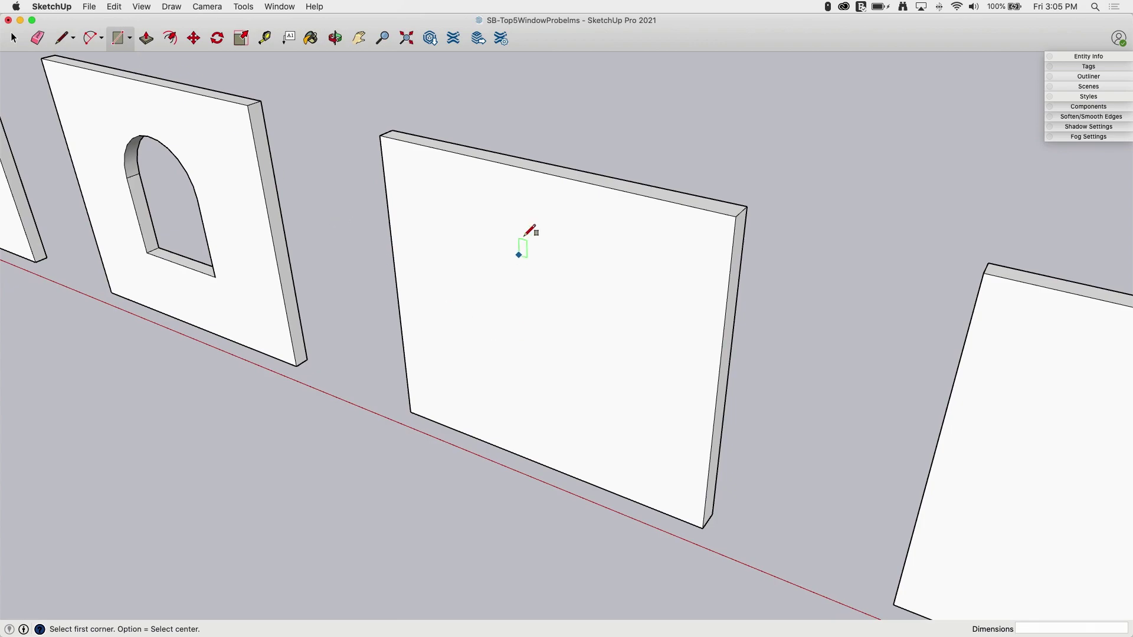
pyautogui.click(617, 389)
# Try to push the window rectangle about 6 5/16" through the fifth wall and check it from the back.
pyautogui.moveTo(607, 379); pyautogui.dragTo(158, 44, button='middle')
pyautogui.click(146, 38)
pyautogui.moveTo(534, 366); pyautogui.dragTo(558, 347)
pyautogui.moveTo(599, 370); pyautogui.dragTo(643, 392, button='middle')
pyautogui.click(615, 348)
pyautogui.moveTo(616, 352); pyautogui.dragTo(584, 403, button='middle')
pyautogui.moveTo(584, 403); pyautogui.dragTo(565, 381)
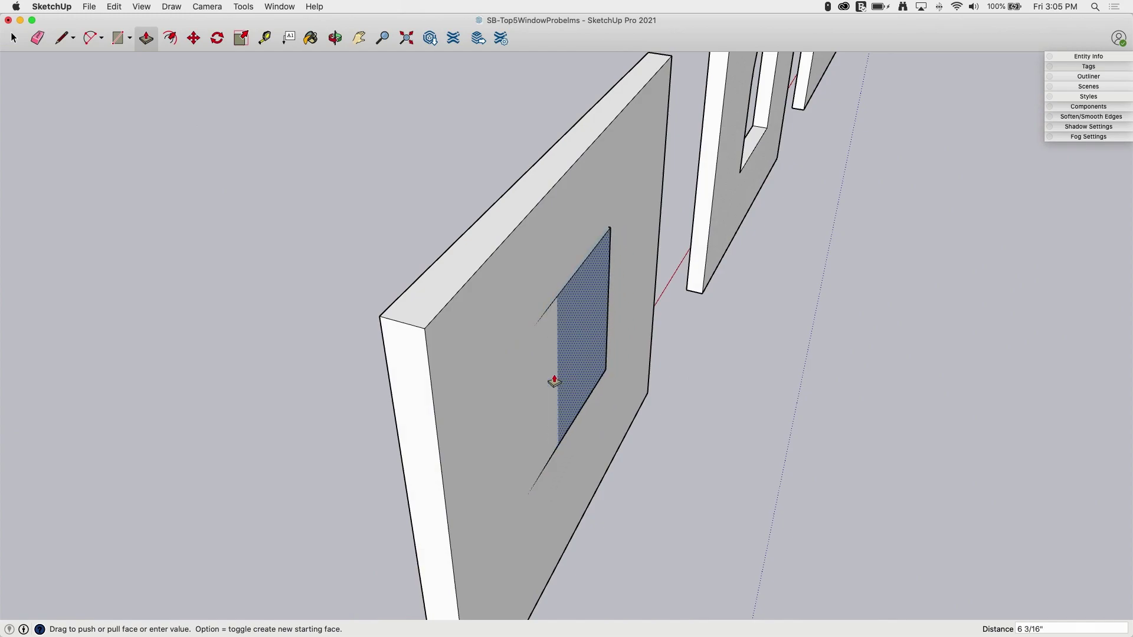
pyautogui.moveTo(555, 380); pyautogui.dragTo(554, 384)
pyautogui.moveTo(554, 384); pyautogui.dragTo(495, 281, button='middle')
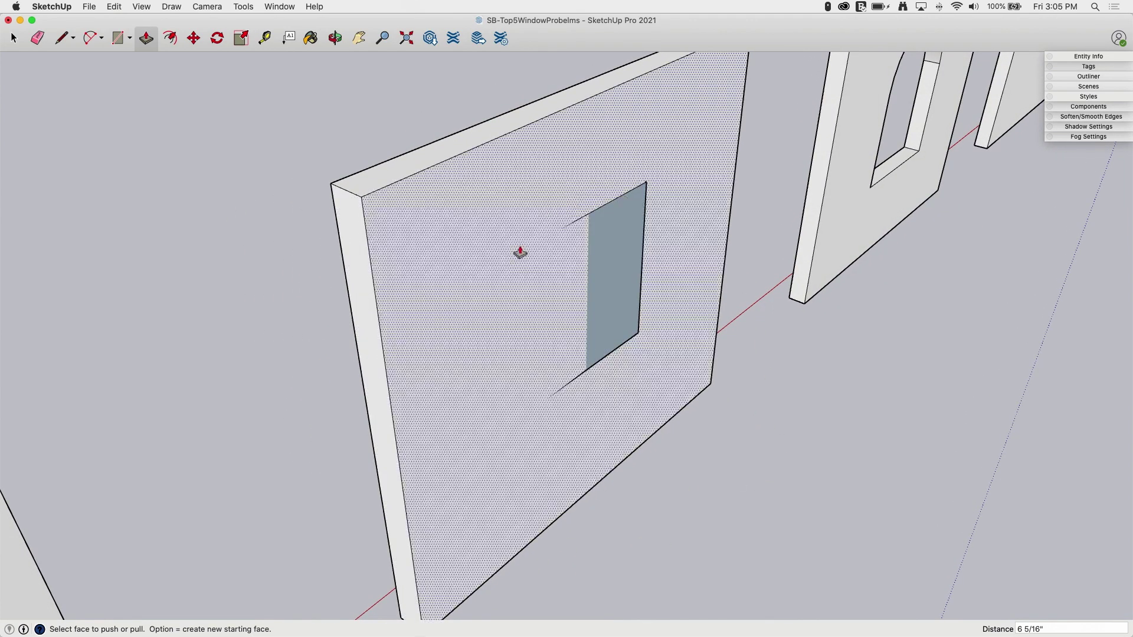
# Dimension the fifth wall's thickness at both ends along its upper edge.
pyautogui.moveTo(733, 428); pyautogui.dragTo(653, 421, button='middle')
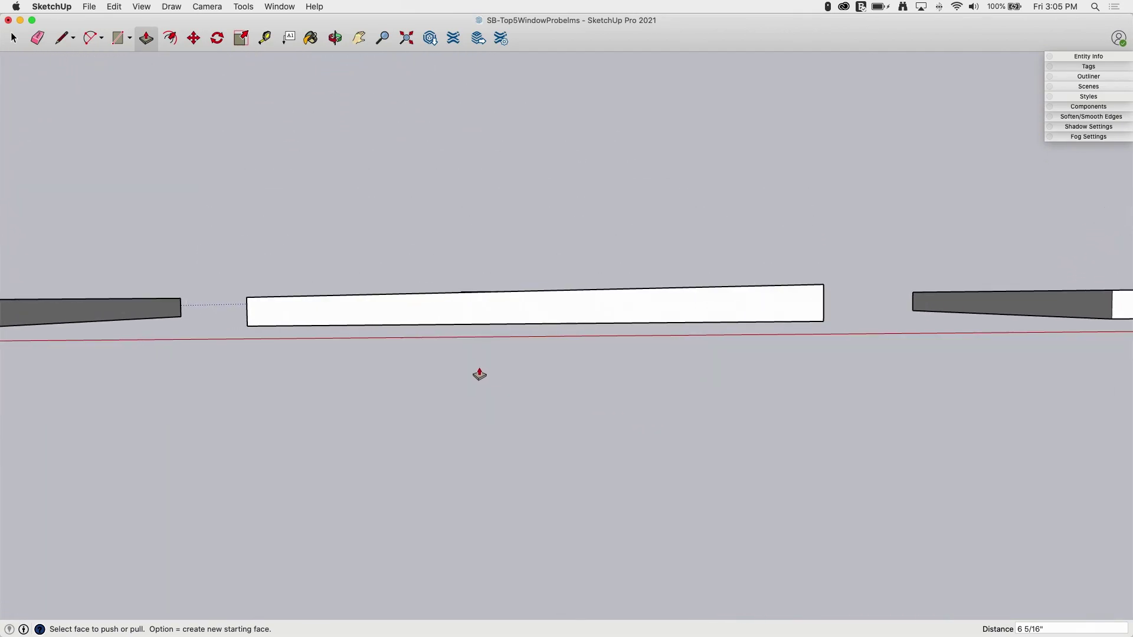
pyautogui.click(202, 8)
pyautogui.moveTo(243, 8)
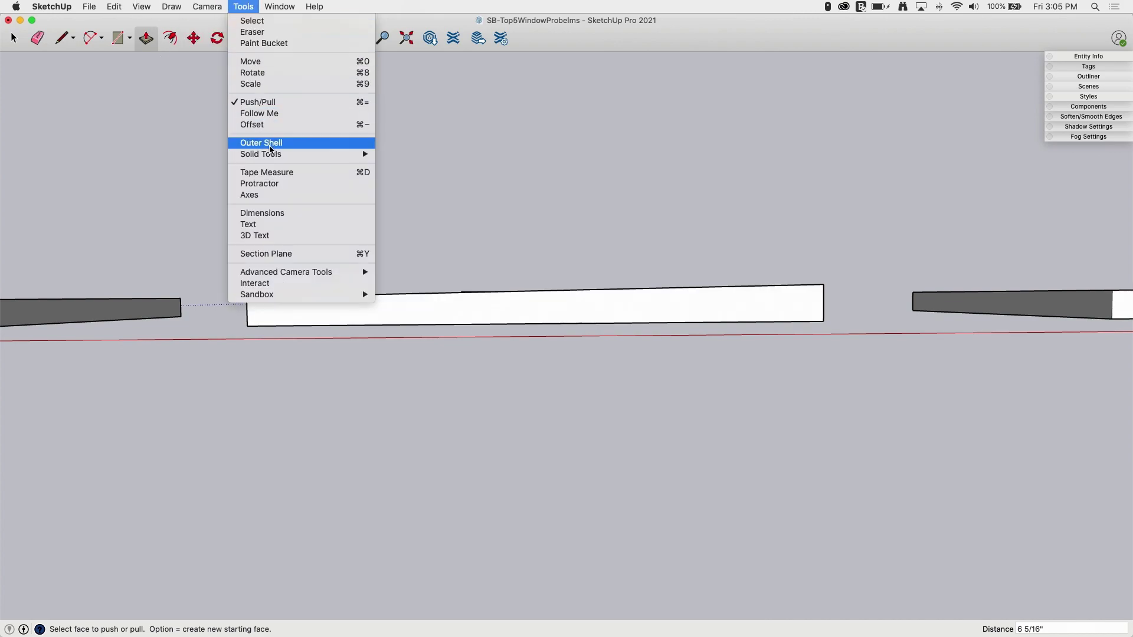
pyautogui.click(273, 214)
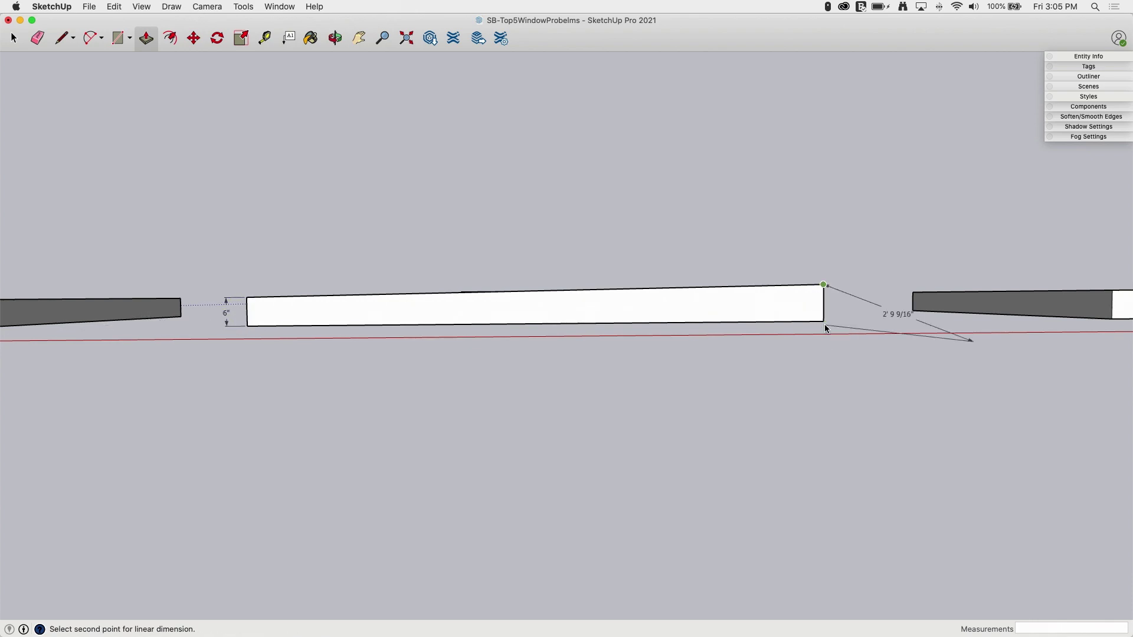
pyautogui.press('Escape')
pyautogui.click(242, 7)
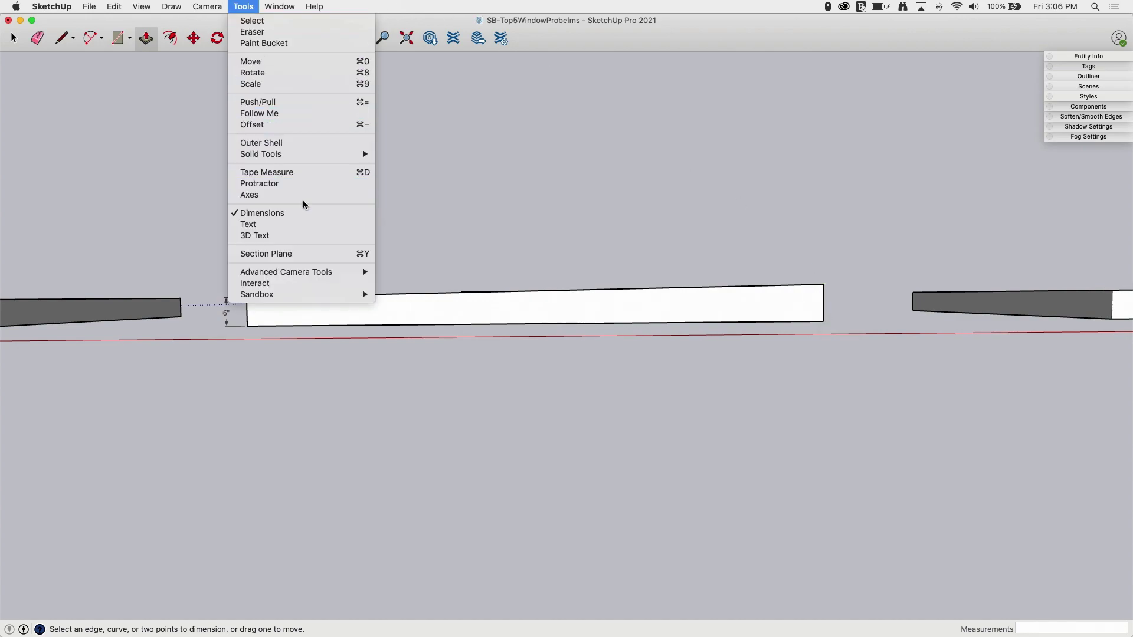
pyautogui.click(305, 216)
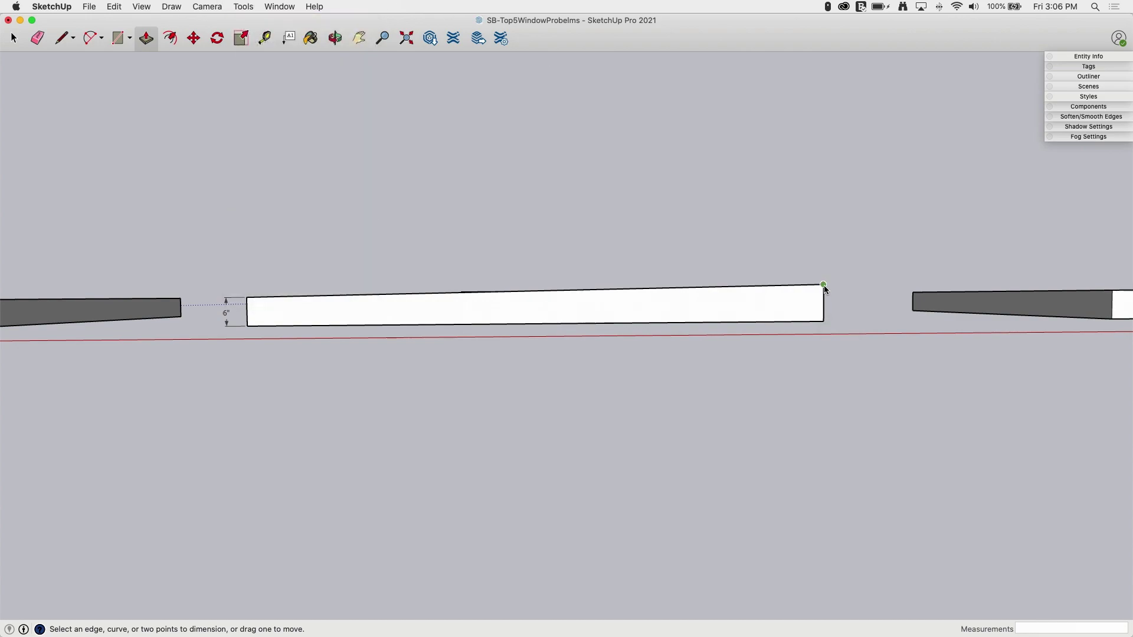
pyautogui.moveTo(933, 461); pyautogui.dragTo(539, 319, button='middle')
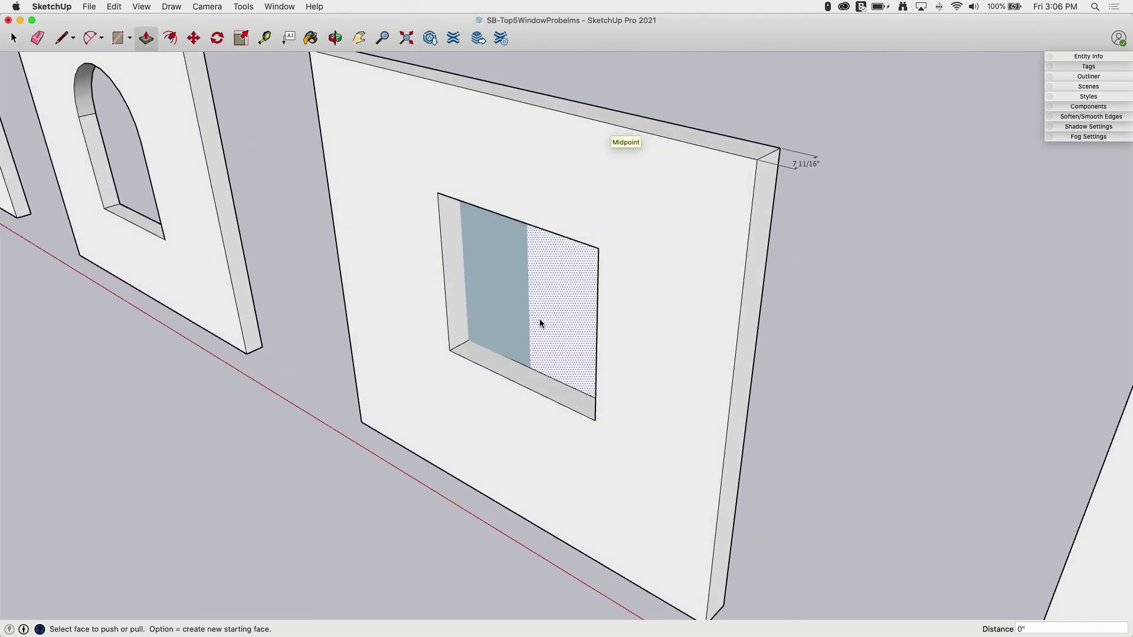
# Pull the recessed window face back inside the fifth wall with Push/Pull.
pyautogui.click(543, 313)
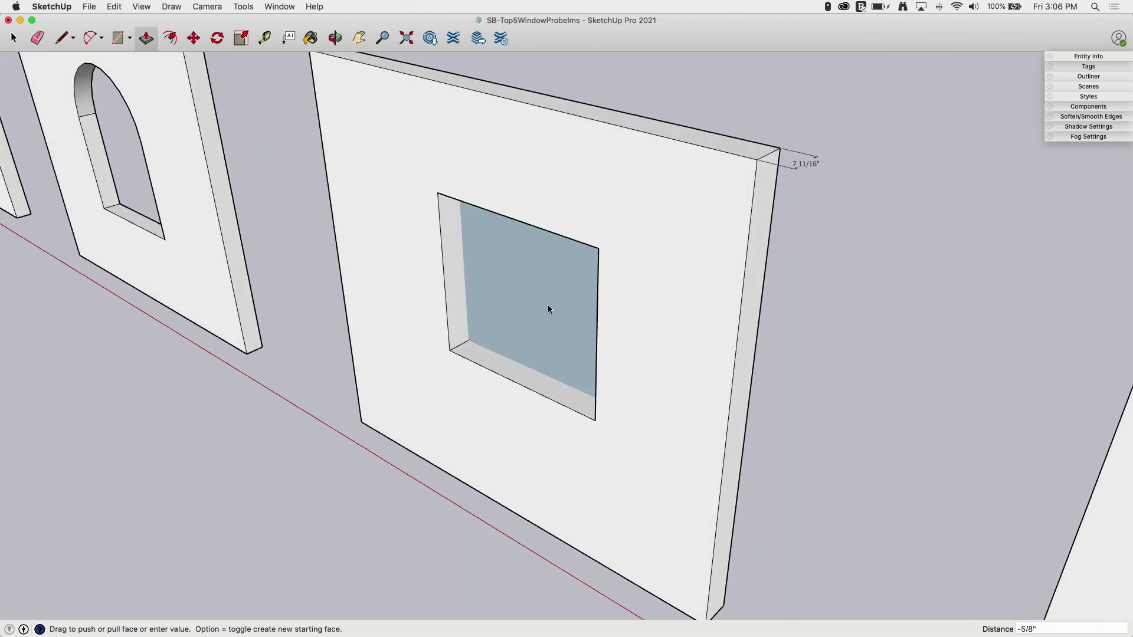
pyautogui.moveTo(547, 320); pyautogui.dragTo(579, 352, button='middle')
pyautogui.press('Escape')
# Draw a line across the fifth wall's top from the thinner end's back corner, parallel to the front face, and erase the overhang.
pyautogui.press('l')
pyautogui.moveTo(622, 321); pyautogui.dragTo(360, 378, button='middle')
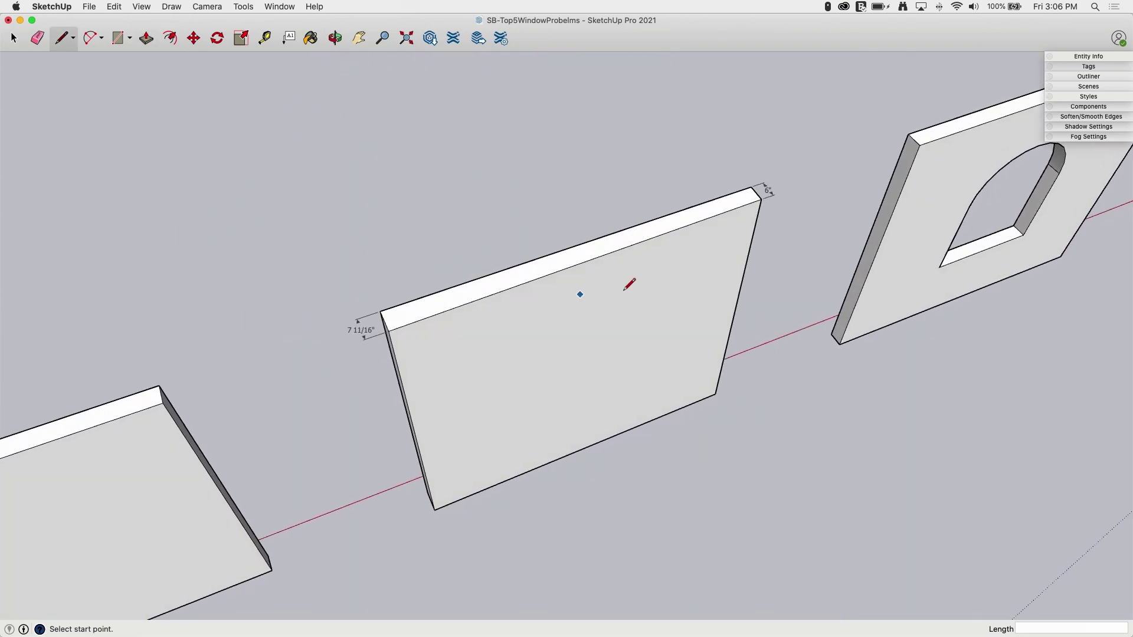
pyautogui.moveTo(586, 288); pyautogui.dragTo(735, 239, button='middle')
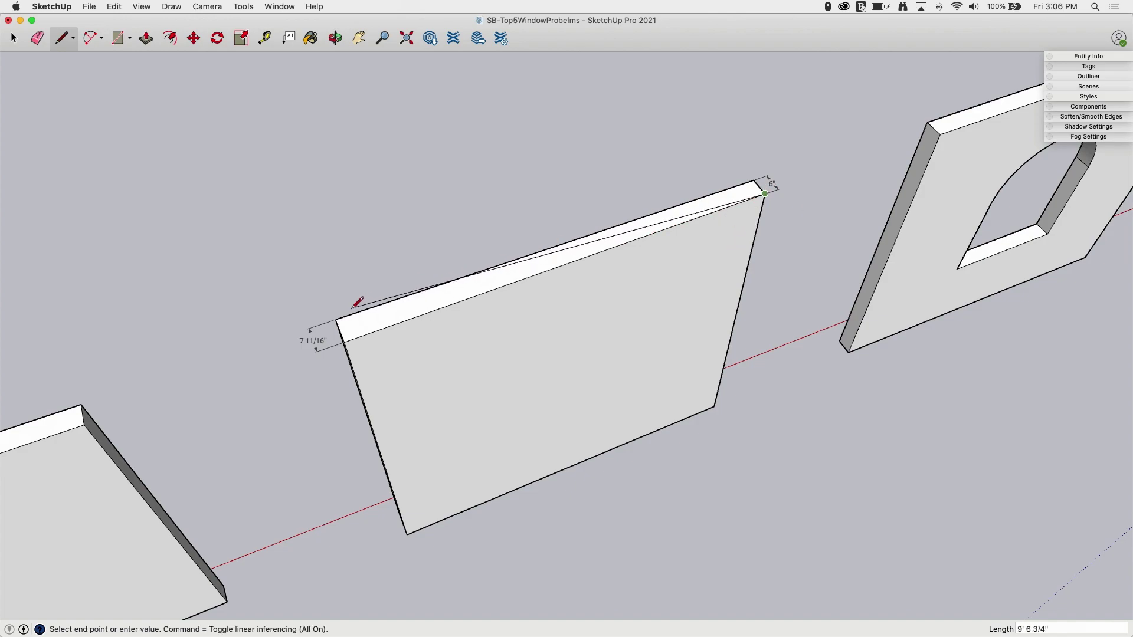
pyautogui.click(244, 371)
pyautogui.press('e')
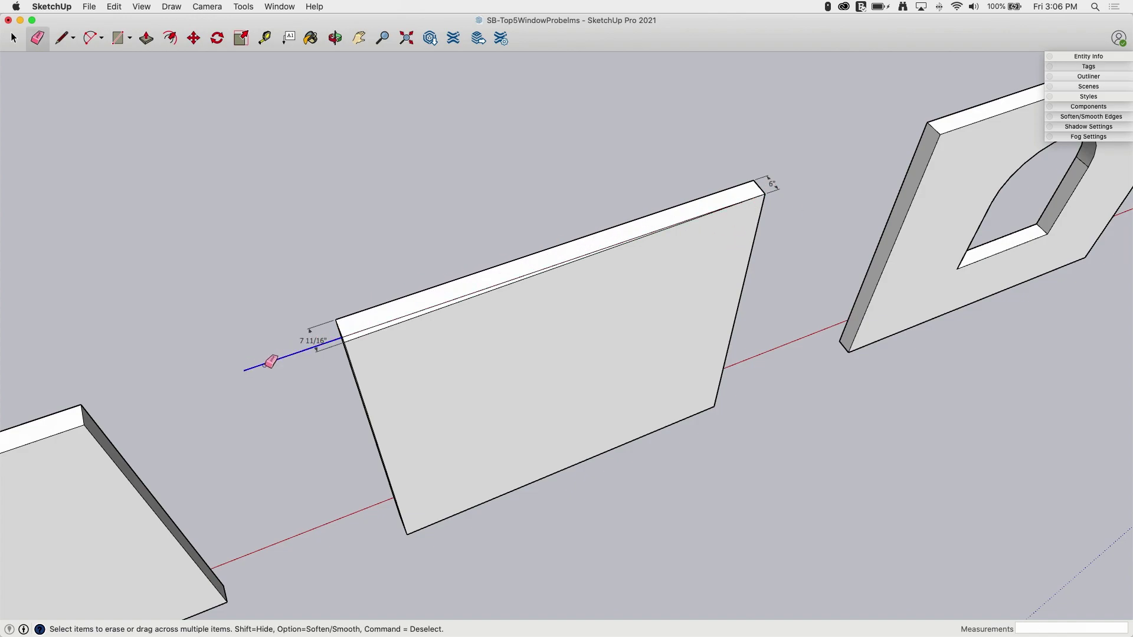
# Push the wedge-shaped strip on the fifth wall's top down 9' to trim the wall to an even thickness.
pyautogui.press('p')
pyautogui.click(359, 335)
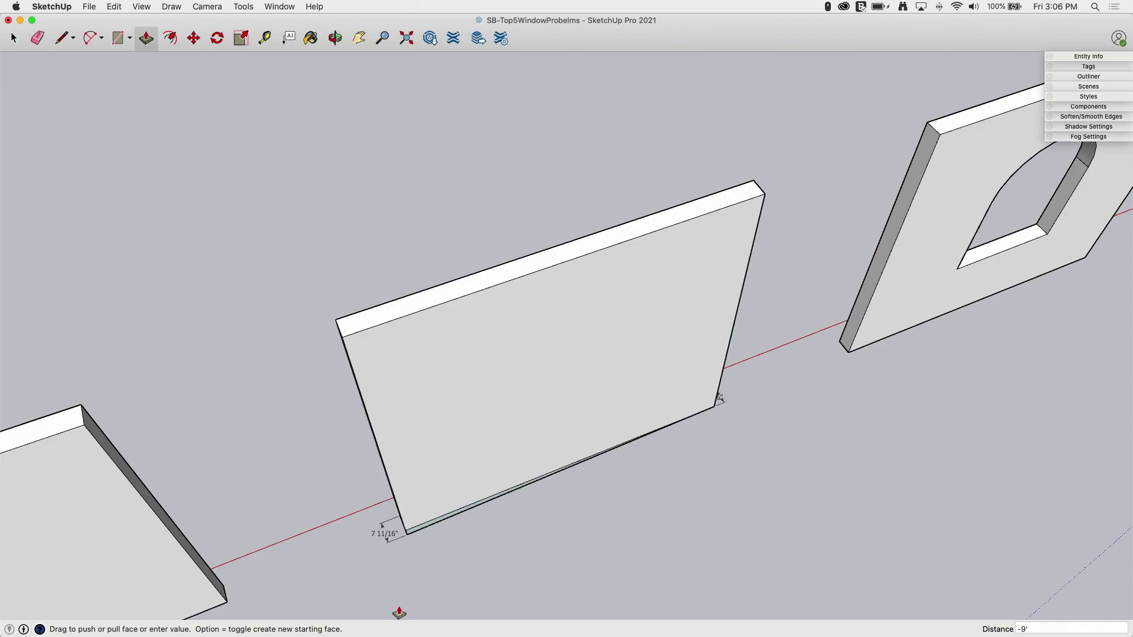
pyautogui.moveTo(417, 588); pyautogui.dragTo(543, 319, button='middle')
# Push the window rectangle 6" through the fifth wall to cut the opening.
pyautogui.moveTo(546, 357); pyautogui.dragTo(550, 347)
pyautogui.click(547, 346)
pyautogui.moveTo(547, 345); pyautogui.dragTo(738, 369, button='middle')
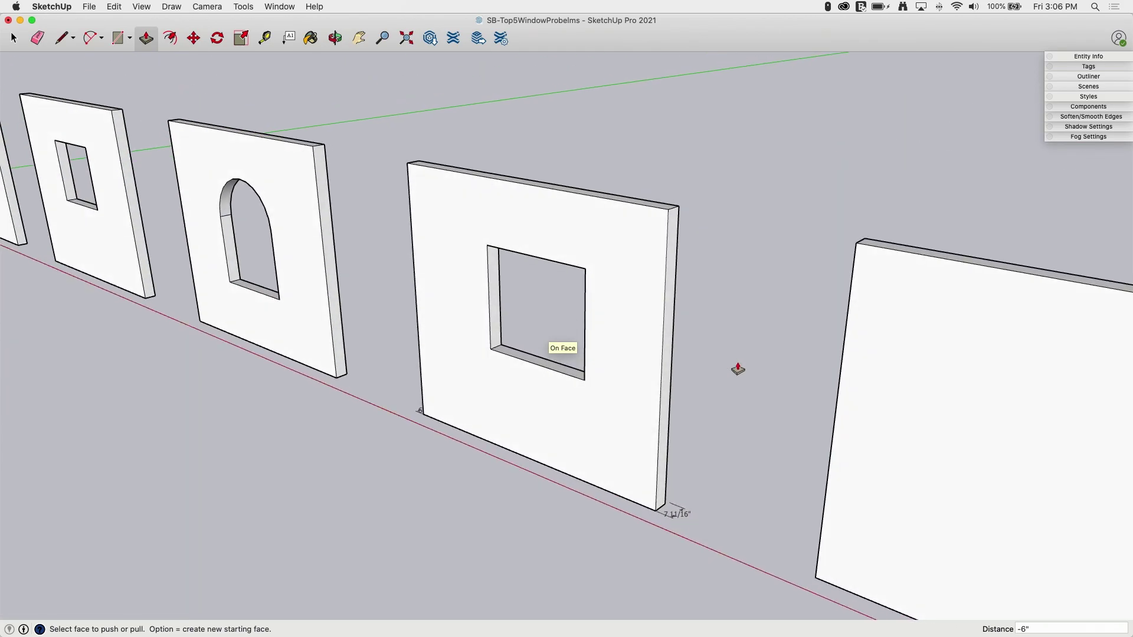
# Draw a window rectangle about 3' 9 7/8" by 3' 5 15/16" on the sixth wall's front face.
pyautogui.keyDown('shift'); pyautogui.moveTo(498, 195); pyautogui.dragTo(201, 65, button='middle'); pyautogui.keyUp('shift')
pyautogui.click(121, 38)
pyautogui.moveTo(666, 394); pyautogui.dragTo(626, 291, button='middle')
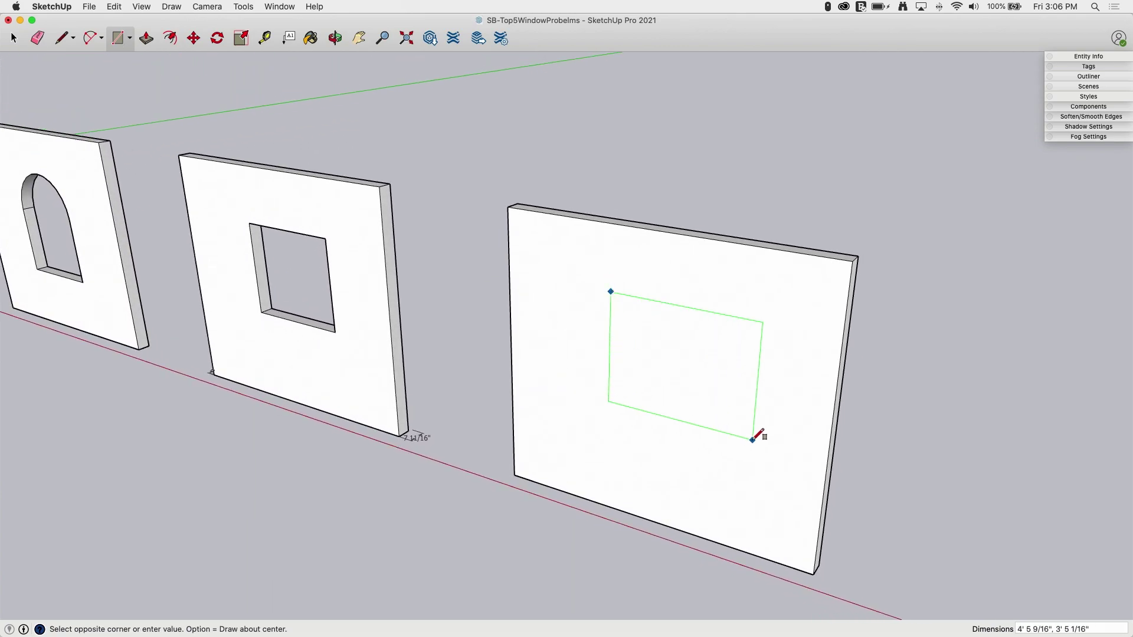
pyautogui.click(735, 437)
pyautogui.moveTo(721, 430); pyautogui.dragTo(627, 341, button='middle')
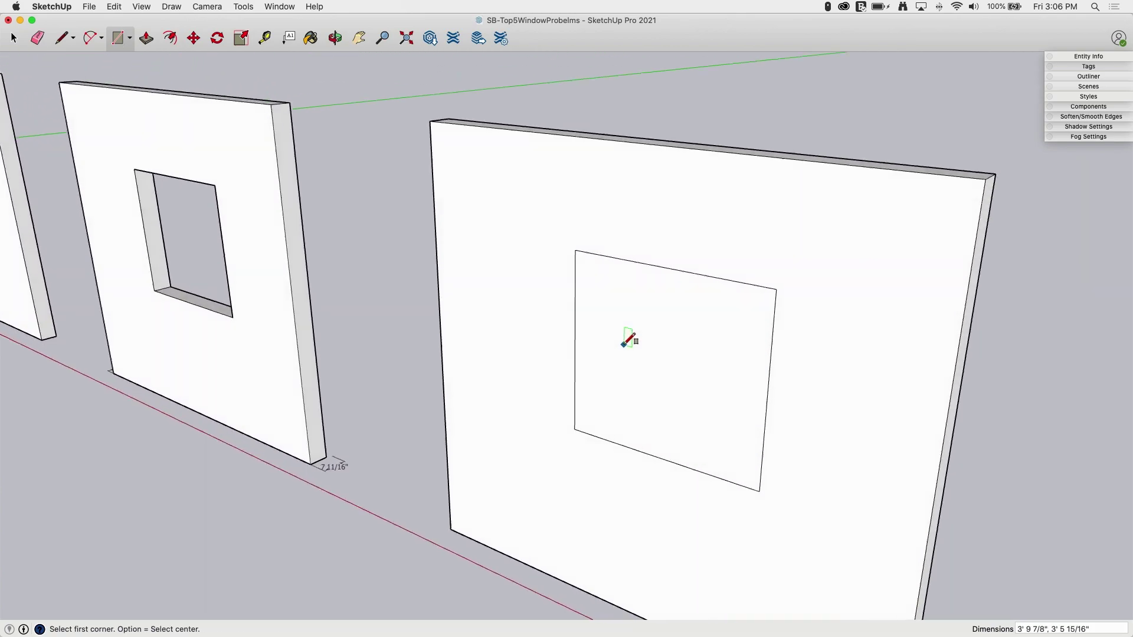
# Push the window rectangle about 3' 10" so it extends well past the sixth wall's back face.
pyautogui.press('p')
pyautogui.scroll(-2, 626, 369)
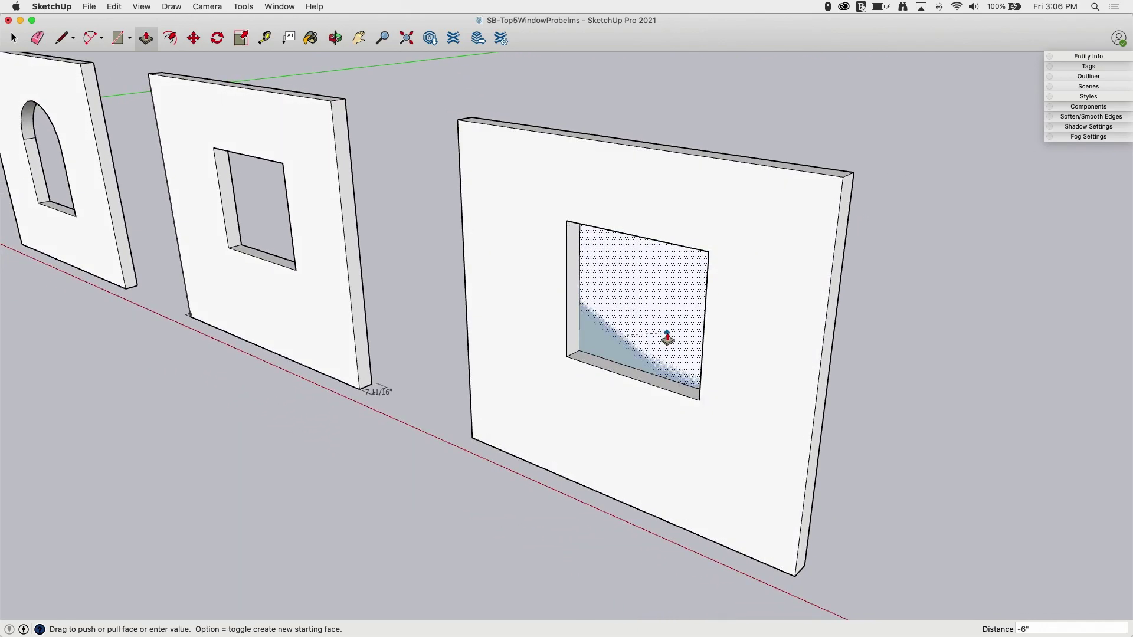
pyautogui.moveTo(655, 342); pyautogui.dragTo(561, 313, button='middle')
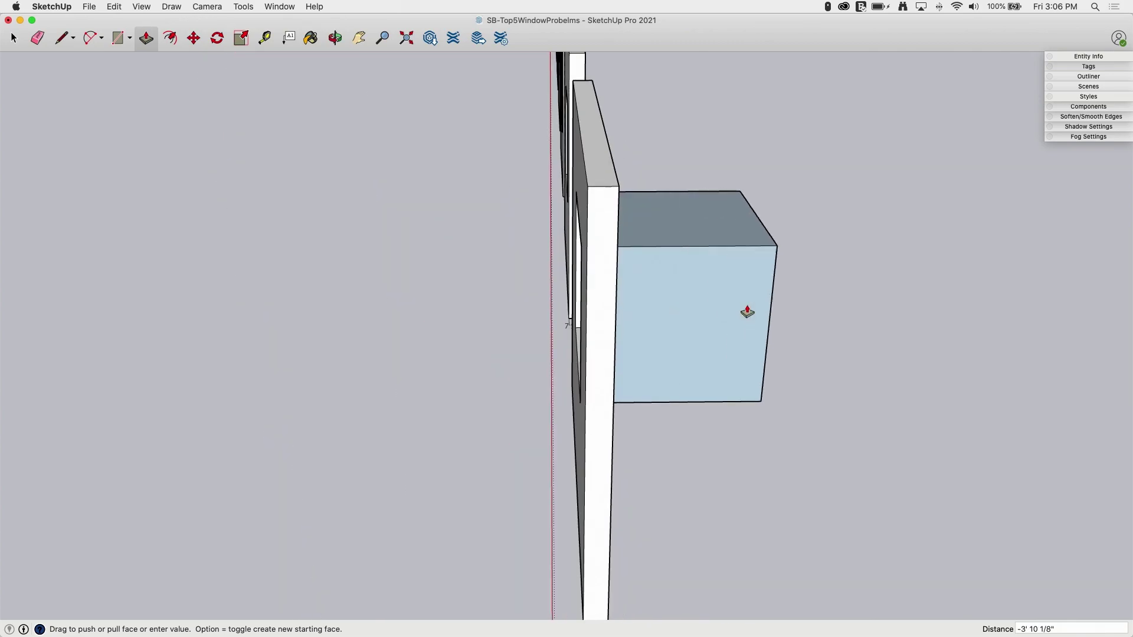
pyautogui.click(695, 315)
# Bring the overextended window face back through the sixth wall until it is flush with the front face.
pyautogui.moveTo(413, 366); pyautogui.dragTo(604, 398, button='middle')
pyautogui.click(711, 390)
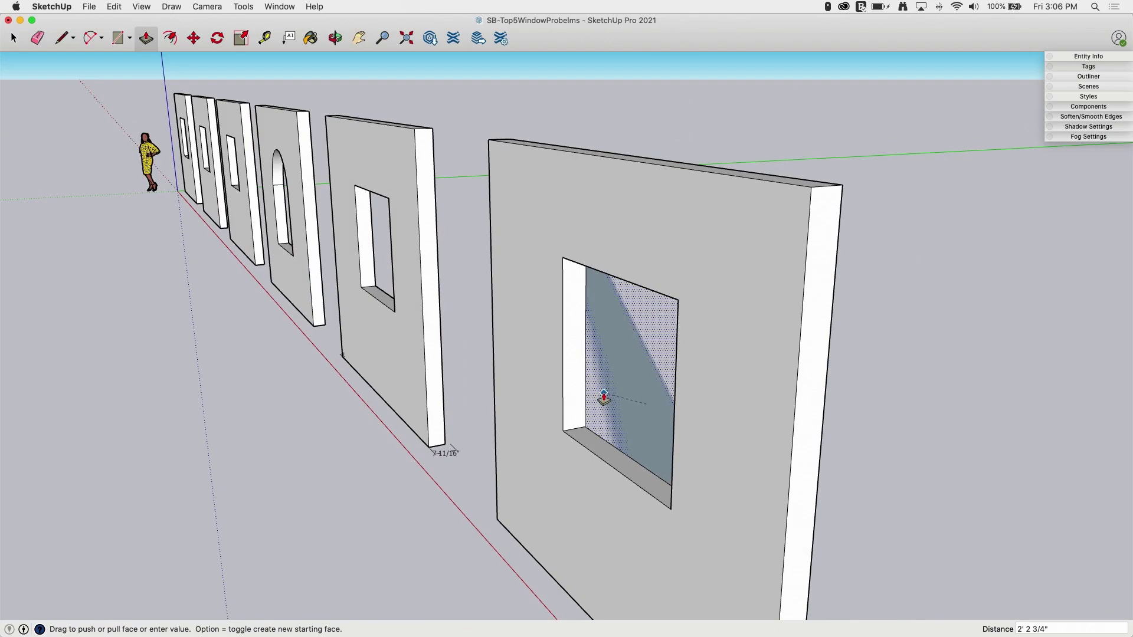
pyautogui.click(610, 361)
pyautogui.moveTo(650, 442); pyautogui.dragTo(491, 418, button='middle')
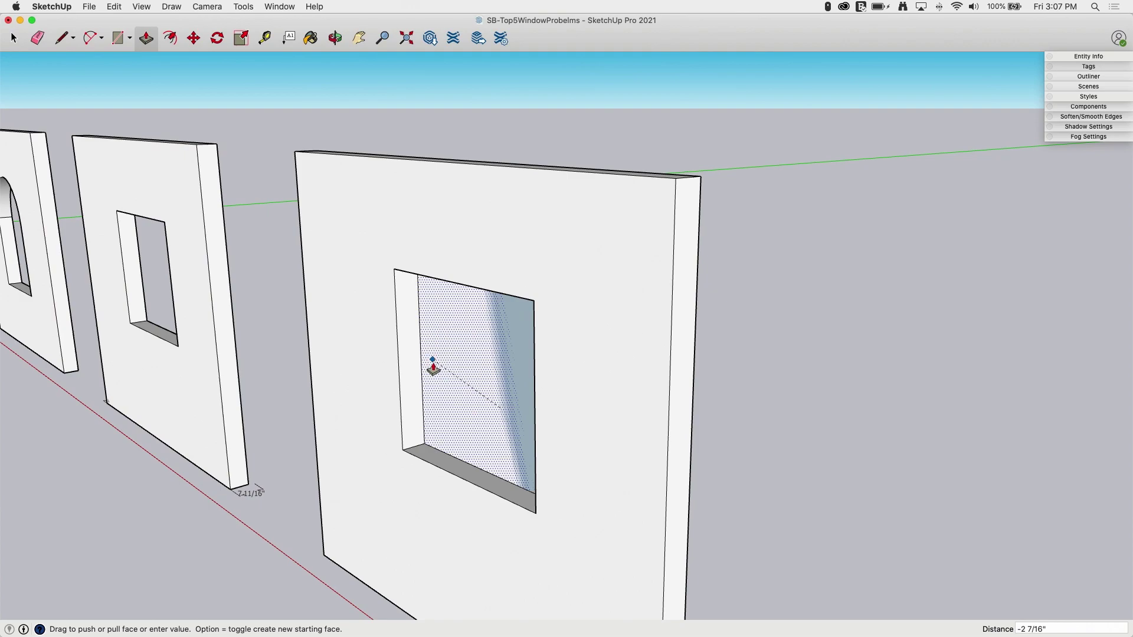
pyautogui.moveTo(443, 387); pyautogui.dragTo(520, 335, button='middle')
pyautogui.moveTo(433, 351); pyautogui.dragTo(516, 364, button='middle')
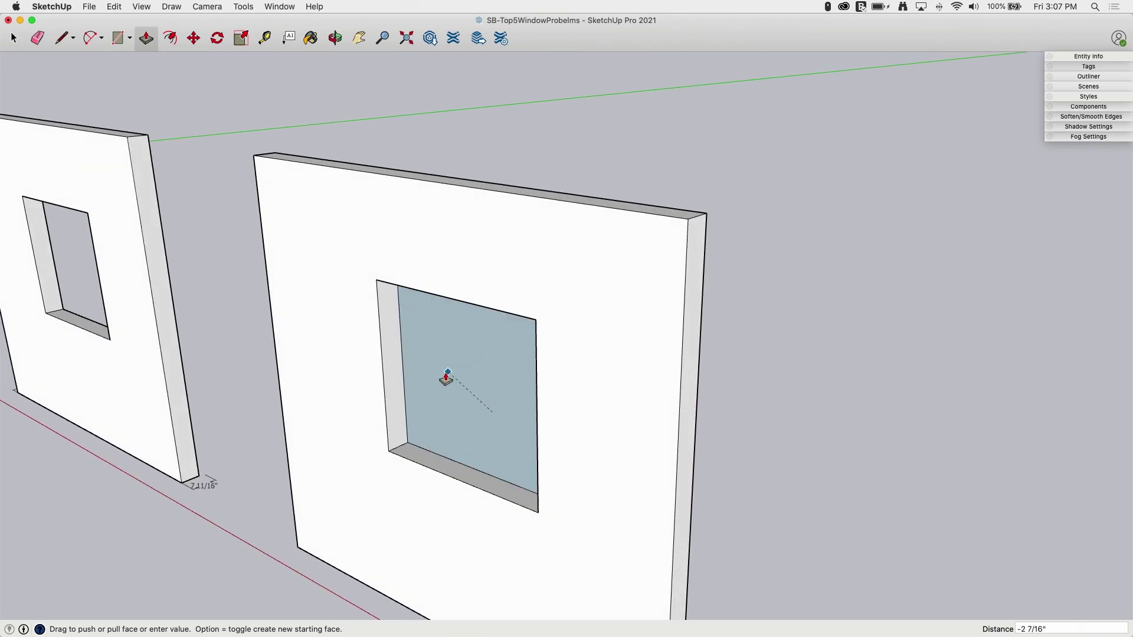
pyautogui.click(397, 263)
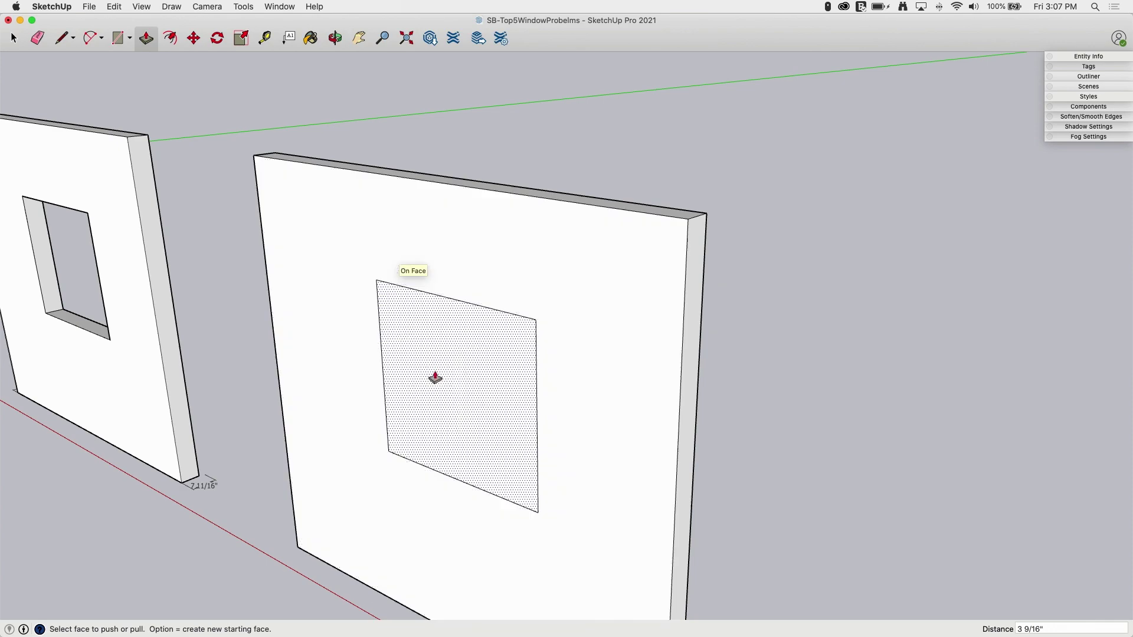
# Push the sixth wall's window rectangle 6" to the inferred back face, and undo the cut.
pyautogui.moveTo(434, 378); pyautogui.dragTo(454, 349, button='middle')
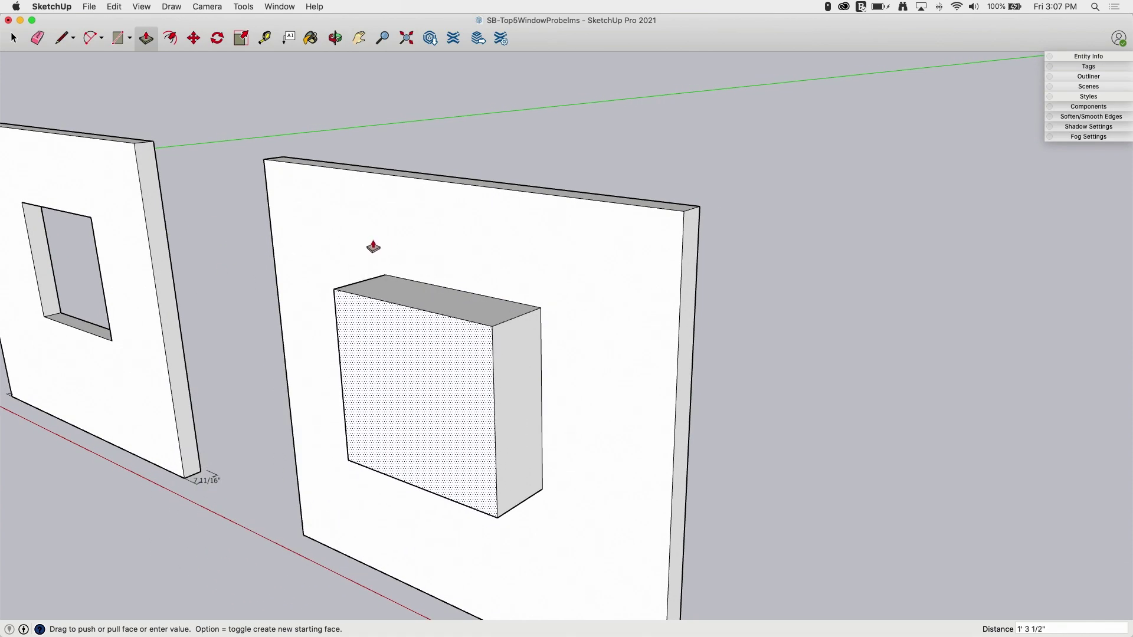
pyautogui.moveTo(729, 157); pyautogui.dragTo(243, 242, button='middle')
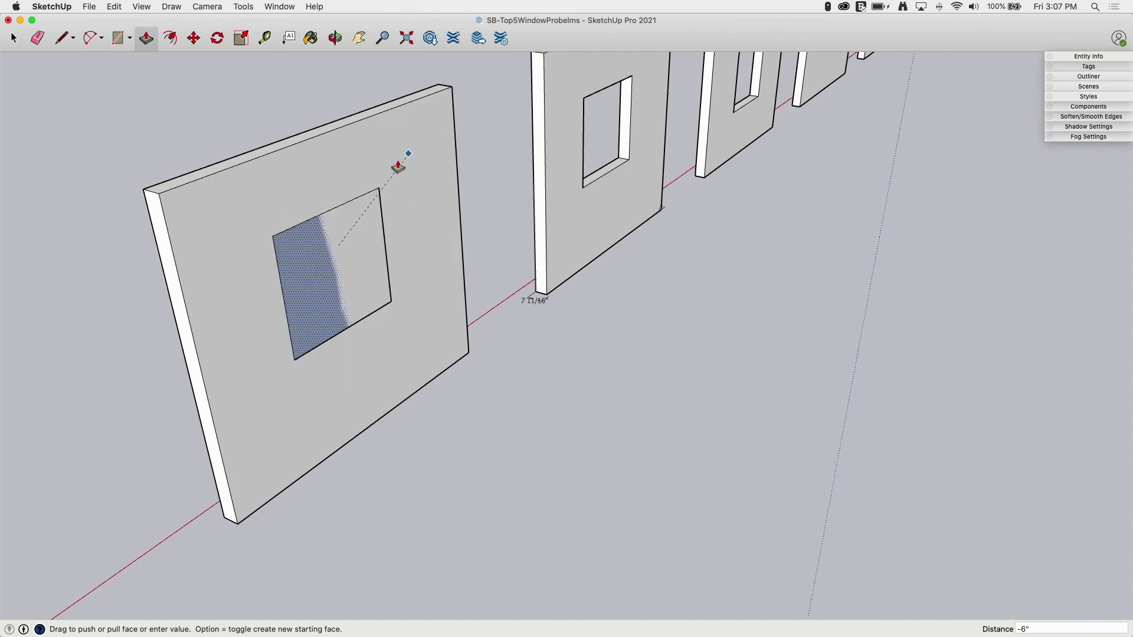
pyautogui.click(445, 98)
pyautogui.moveTo(335, 375); pyautogui.dragTo(357, 354, button='middle')
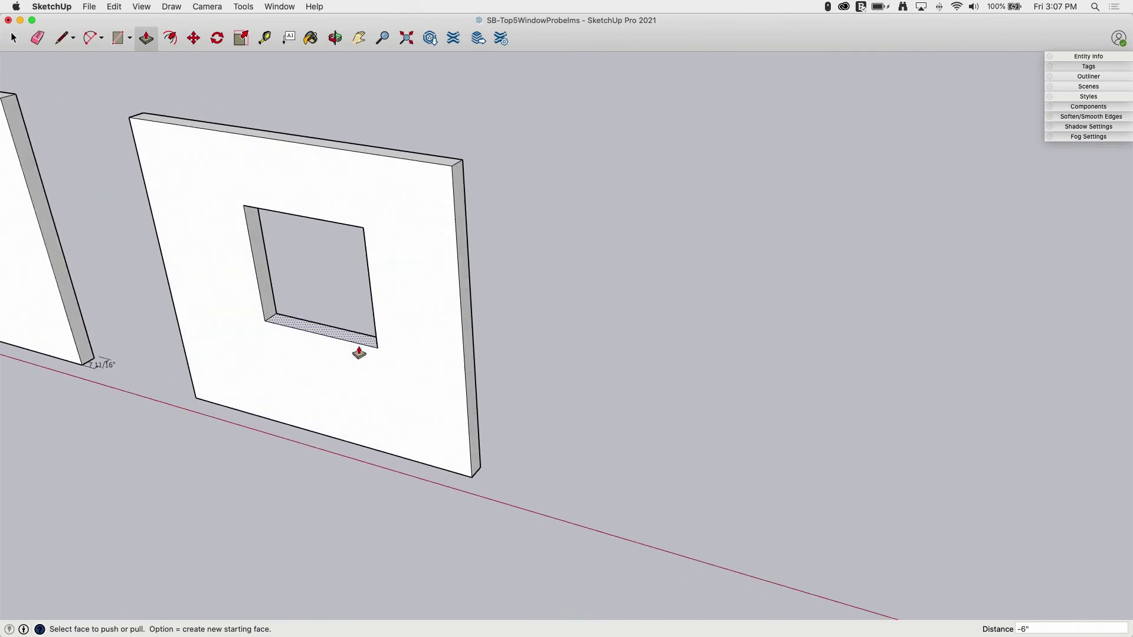
pyautogui.press('super+z')
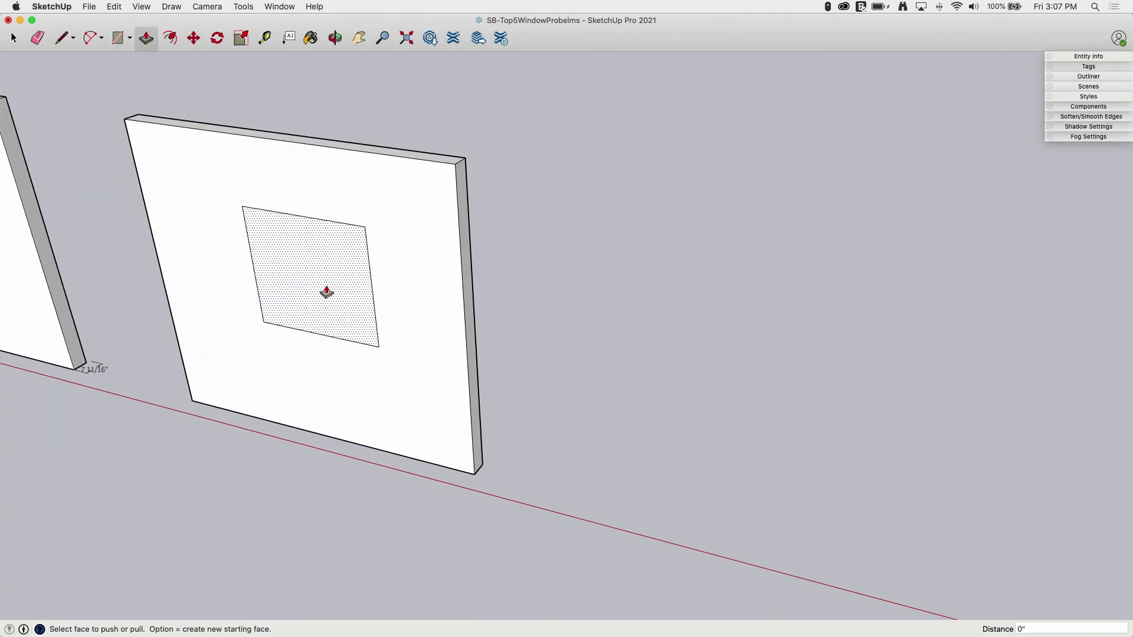
# Push the window rectangle through the sixth wall so it projects as a block beyond the back face.
pyautogui.click(324, 294)
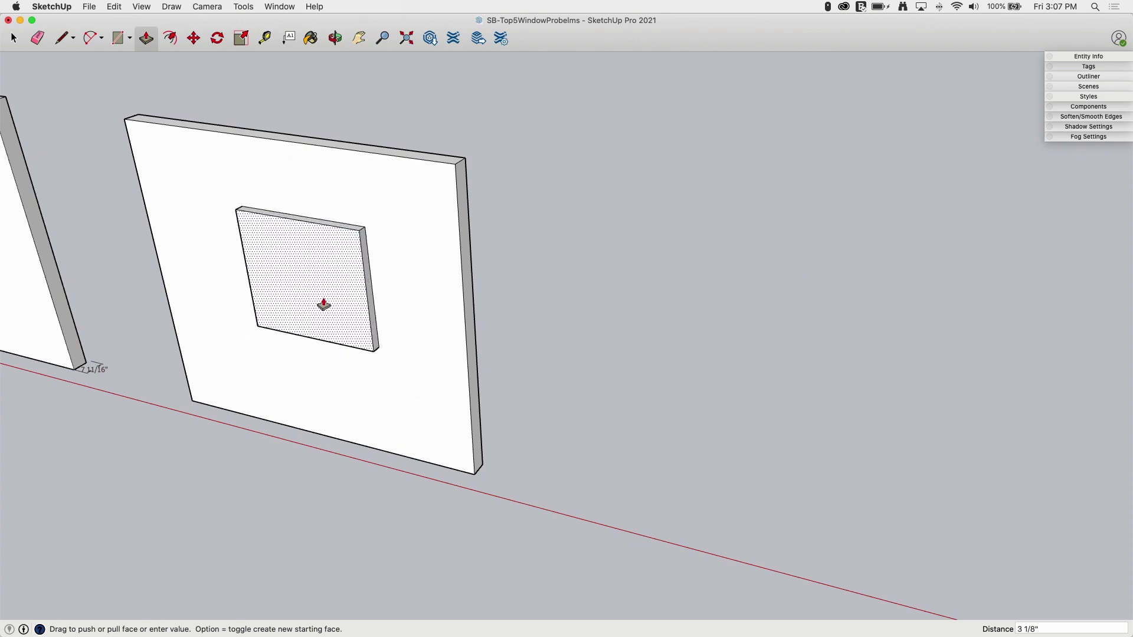
pyautogui.moveTo(263, 253); pyautogui.dragTo(342, 271, button='middle')
pyautogui.click(475, 287)
pyautogui.moveTo(513, 304); pyautogui.dragTo(402, 301, button='middle')
# Push the projecting block's end face flush with the sixth wall's back face, and undo that push.
pyautogui.click(431, 289)
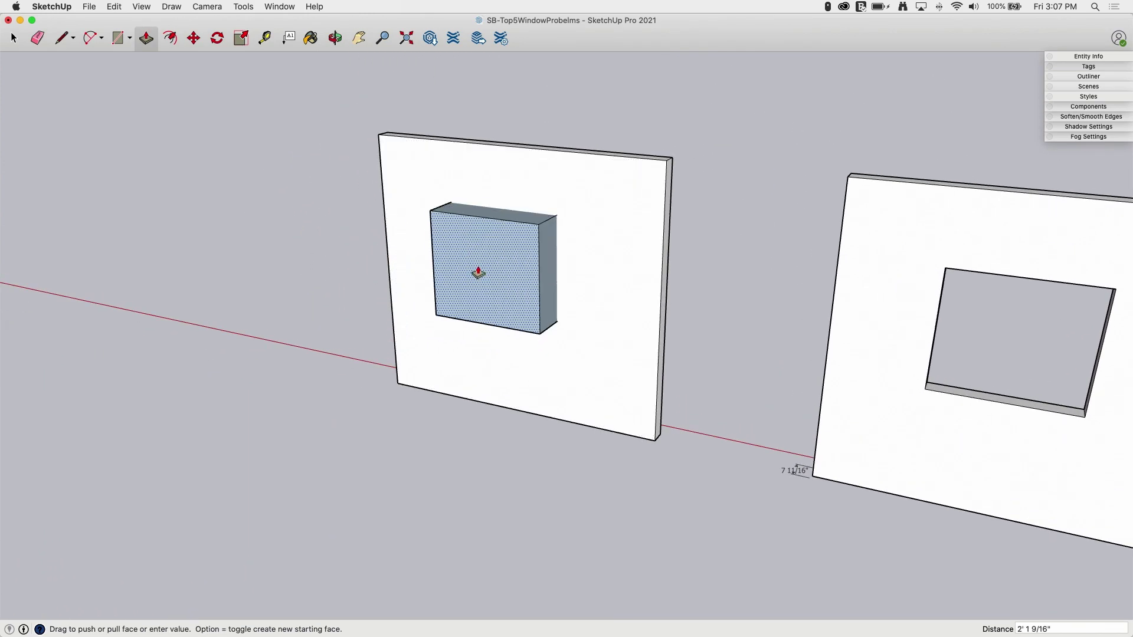
pyautogui.click(582, 359)
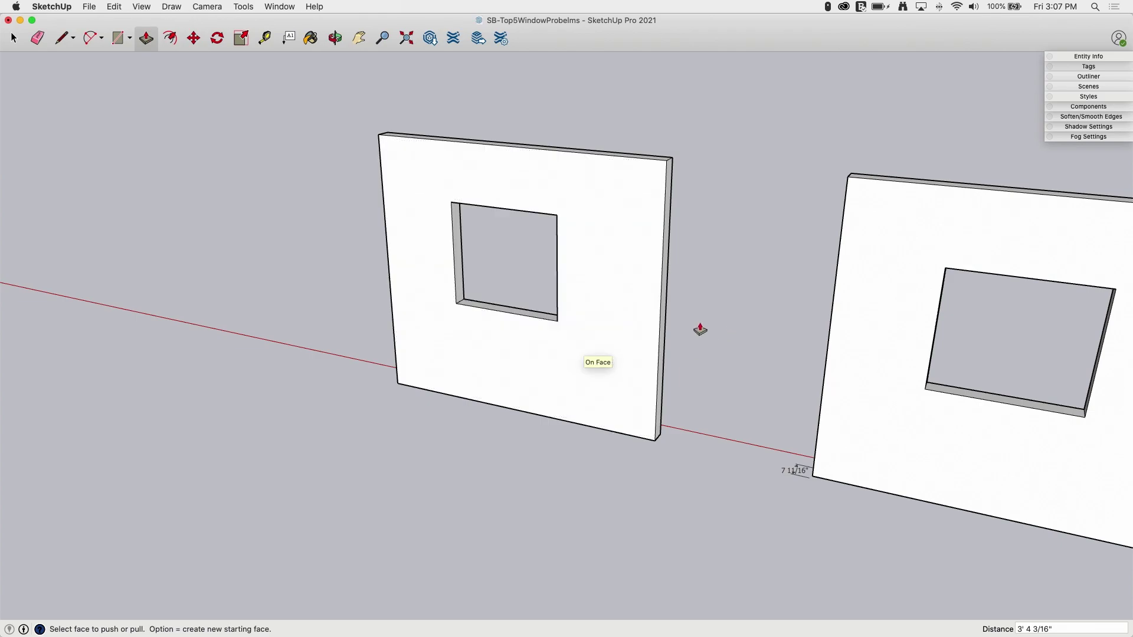
pyautogui.press('super+z')
pyautogui.press('space')
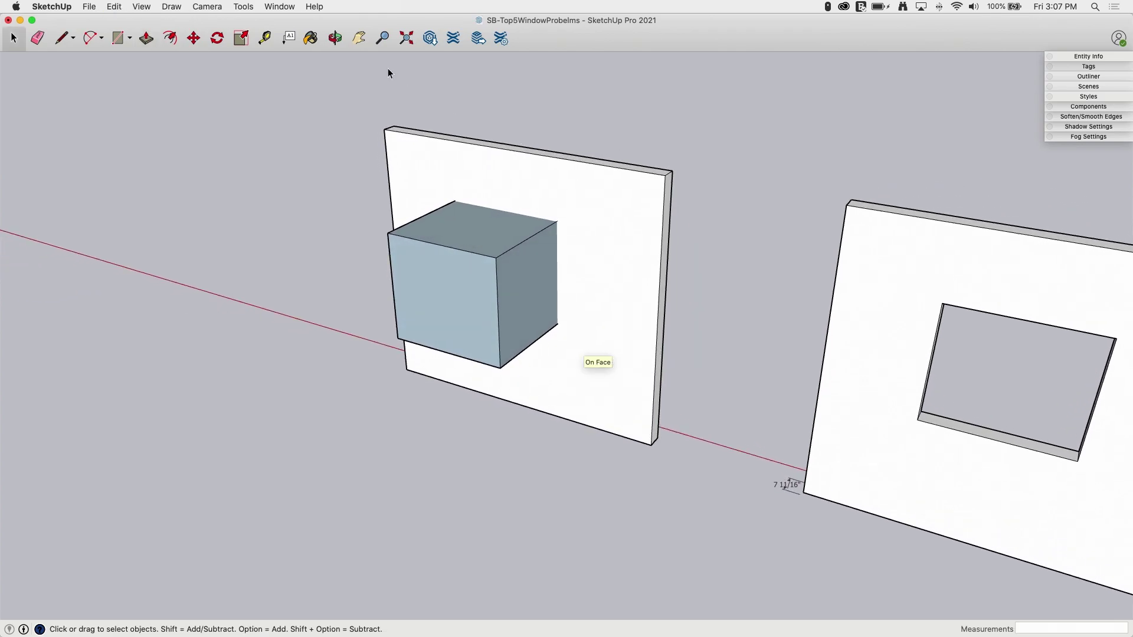
# Select the whole sixth wall with its projecting block and intersect the faces with the selection.
pyautogui.moveTo(412, 129)
pyautogui.mouseDown(button='middle')
pyautogui.moveTo(589, 167)
pyautogui.moveTo(683, 108)
pyautogui.moveTo(649, 148)
pyautogui.moveTo(534, 167)
pyautogui.moveTo(600, 232)
pyautogui.moveTo(526, 225)
pyautogui.moveTo(918, 66)
pyautogui.moveTo(526, 159)
pyautogui.moveTo(542, 117)
pyautogui.mouseUp(button='middle')
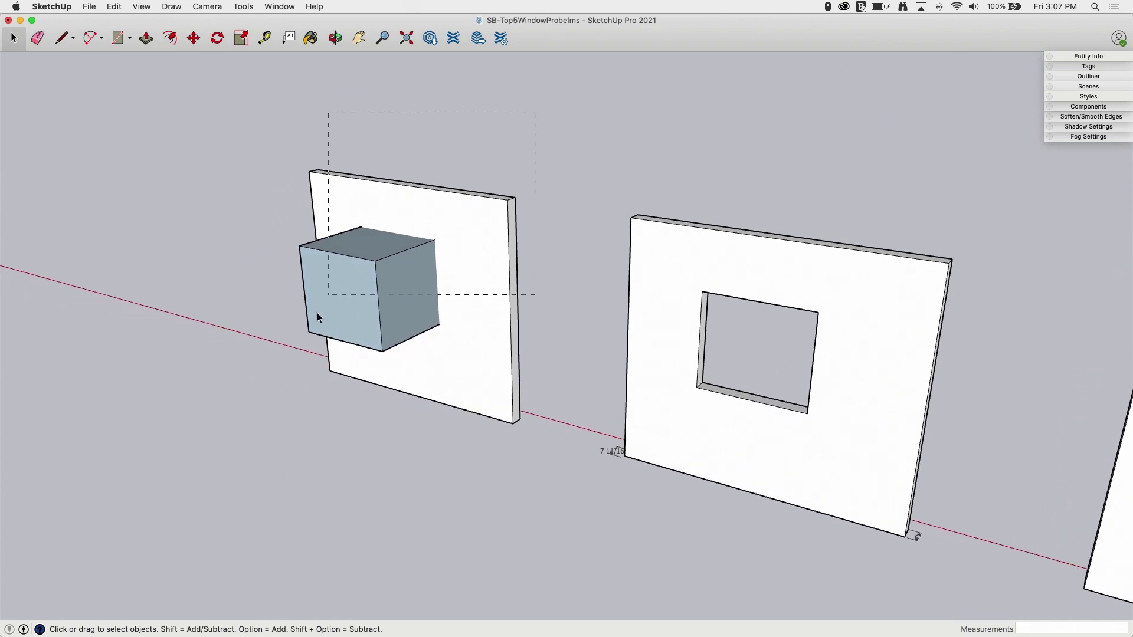
pyautogui.moveTo(246, 465); pyautogui.dragTo(360, 412)
pyautogui.rightClick(396, 267)
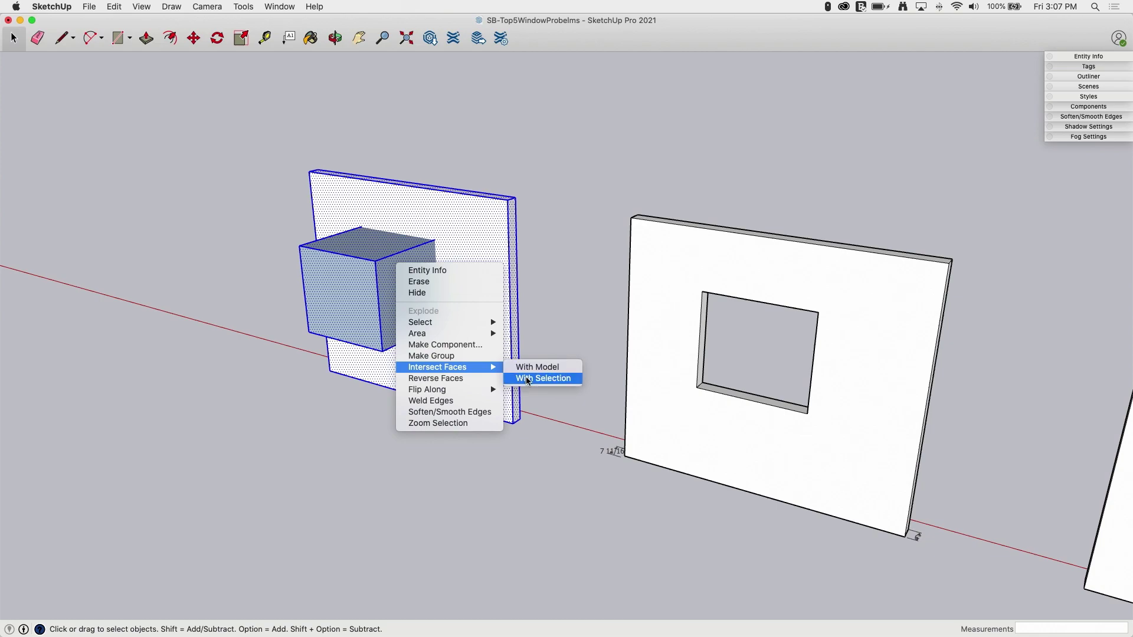
pyautogui.click(529, 381)
# Delete the block projecting behind the sixth wall and the remaining rectangular face to open the window.
pyautogui.moveTo(406, 324); pyautogui.dragTo(509, 162, button='middle')
pyautogui.moveTo(447, 385); pyautogui.dragTo(433, 401)
pyautogui.press('super+3')
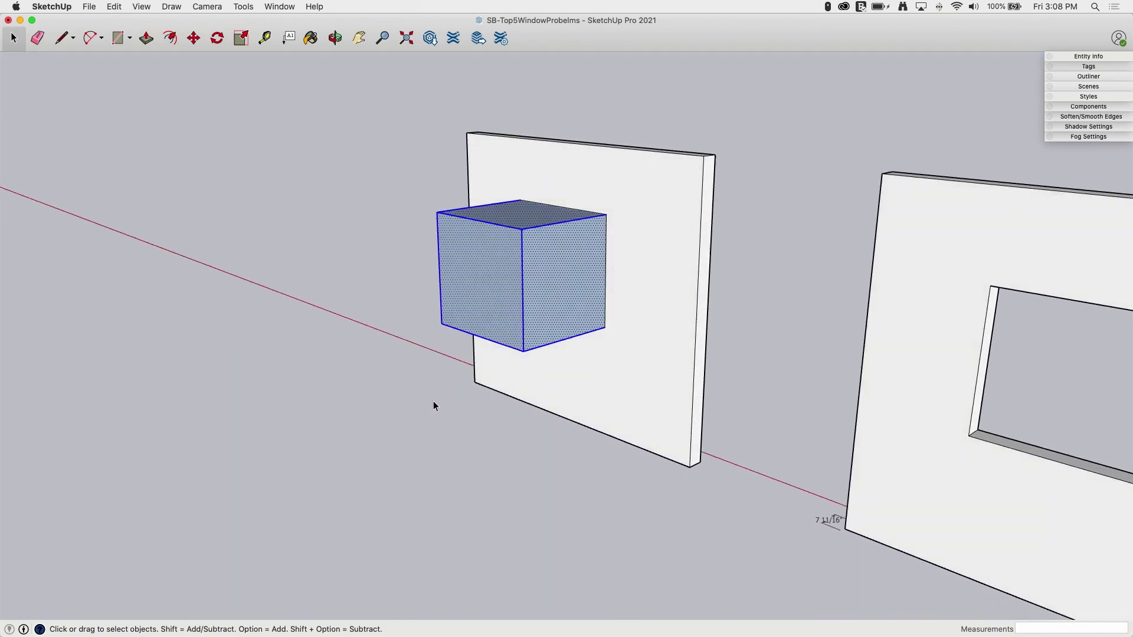
pyautogui.press('Delete')
pyautogui.click(507, 255)
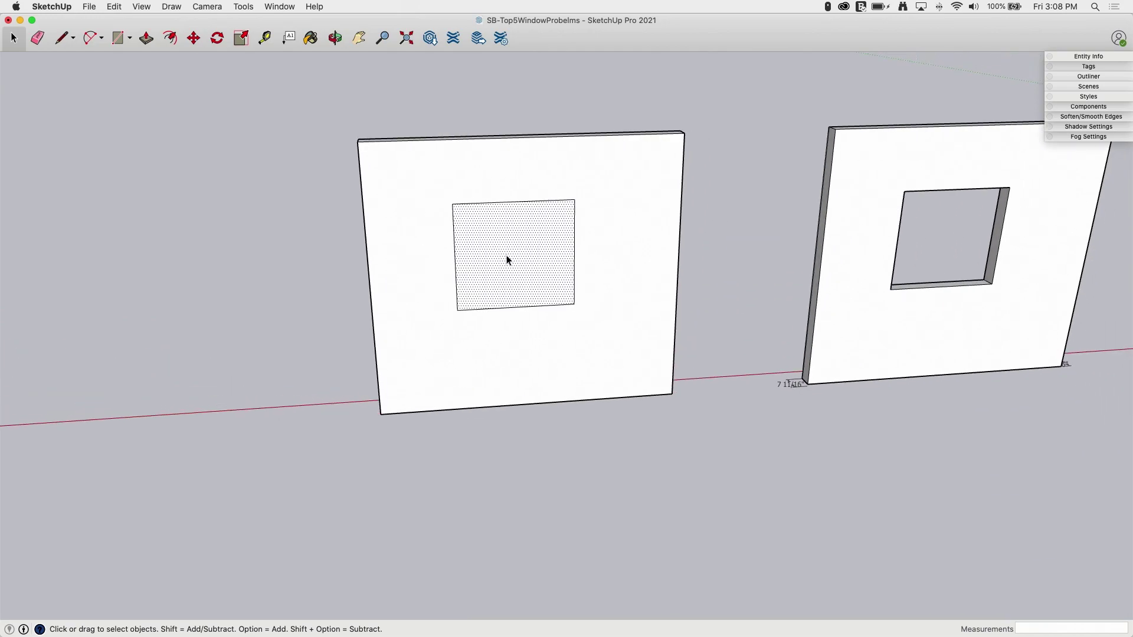
pyautogui.press('Delete')
# Examine the finished opening in the sixth wall from both sides, along with the row of walls.
pyautogui.moveTo(506, 255); pyautogui.dragTo(570, 275, button='middle')
pyautogui.moveTo(531, 283); pyautogui.dragTo(354, 157, button='middle')
pyautogui.moveTo(587, 338); pyautogui.dragTo(375, 261, button='middle')
pyautogui.scroll(-1, 724, 300)
pyautogui.moveTo(724, 300); pyautogui.dragTo(522, 467, button='middle')
pyautogui.moveTo(561, 498); pyautogui.dragTo(510, 329, button='middle')
pyautogui.moveTo(596, 336); pyautogui.dragTo(514, 379, button='middle')
pyautogui.scroll(5, 525, 253)
pyautogui.scroll(-2, 801, 416)
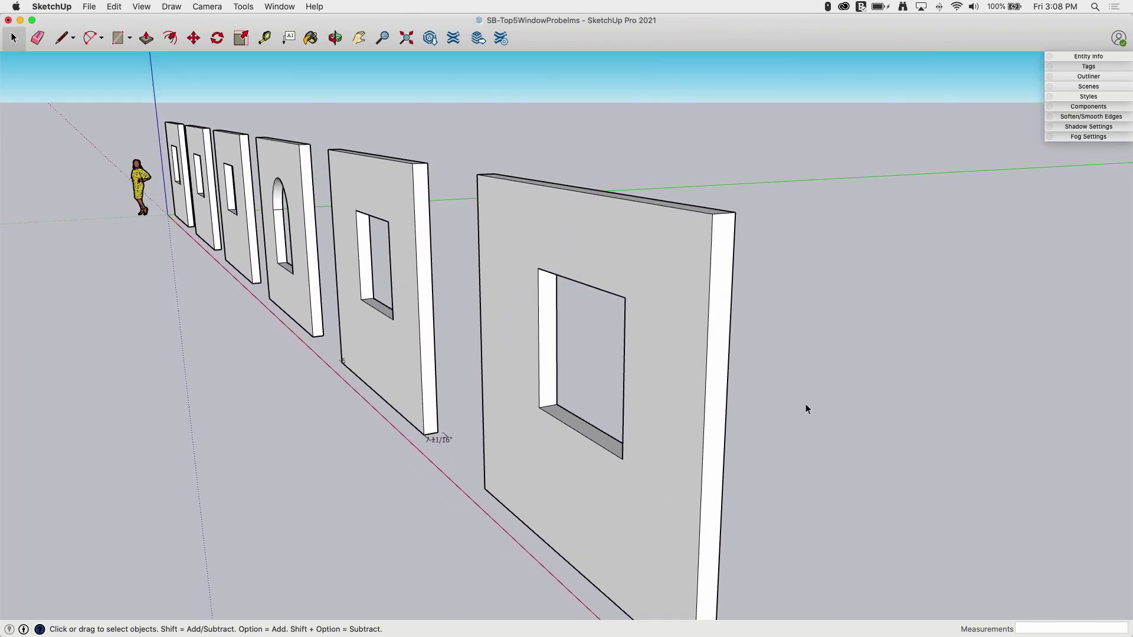